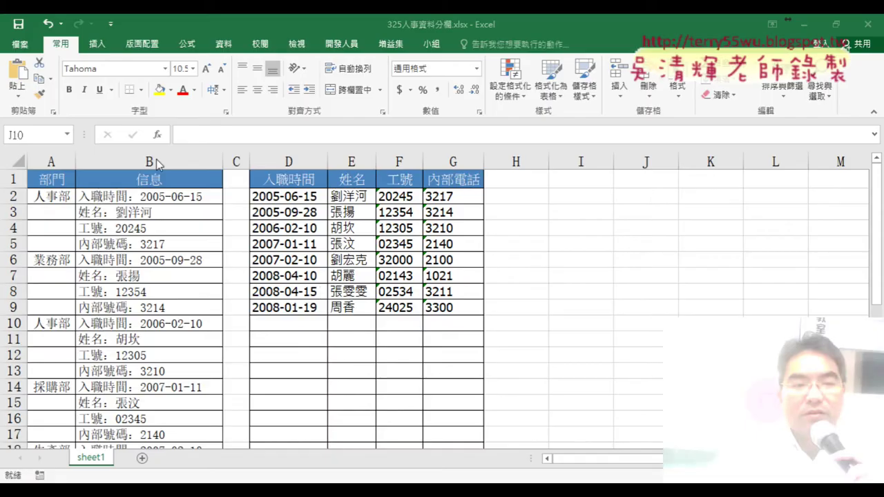
Step: Select column B, which holds the stacked employee records to be split
{"action": "left_click", "coordinate": [159, 158]}
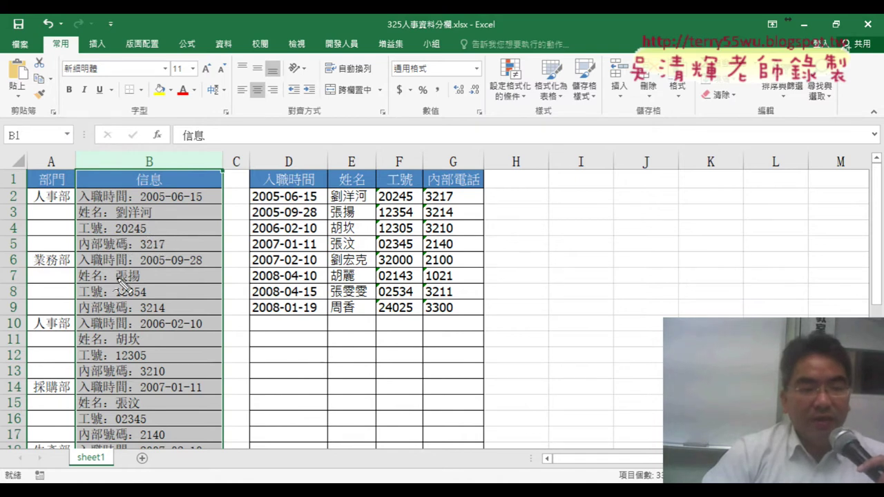
Step: Underline the hire dates, names and extensions in column B with the screen pen
{"action": "left_click_drag", "start_coordinate": [109, 254], "coordinate": [157, 254]}
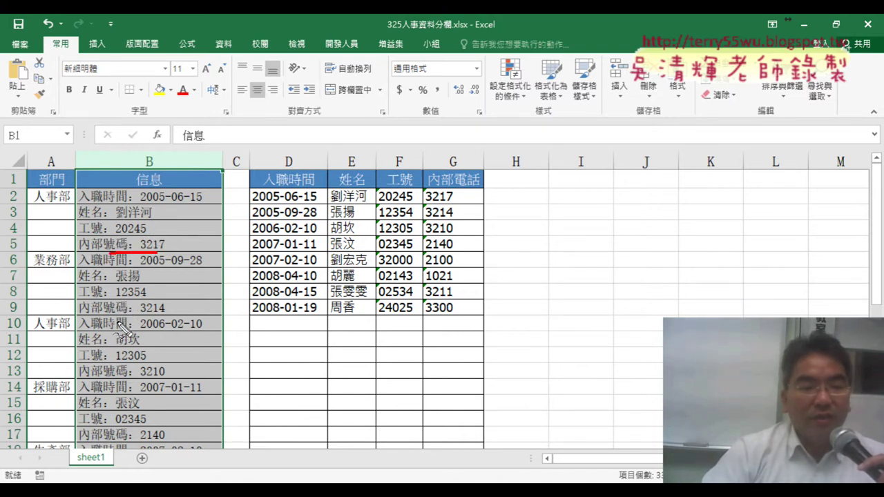
{"action": "left_click_drag", "start_coordinate": [109, 316], "coordinate": [164, 315]}
{"action": "mouse_move", "coordinate": [146, 204]}
{"action": "left_mouse_down"}
{"action": "mouse_move", "coordinate": [329, 201]}
{"action": "mouse_move", "coordinate": [252, 205]}
{"action": "left_mouse_up"}
{"action": "left_click_drag", "start_coordinate": [110, 223], "coordinate": [164, 223]}
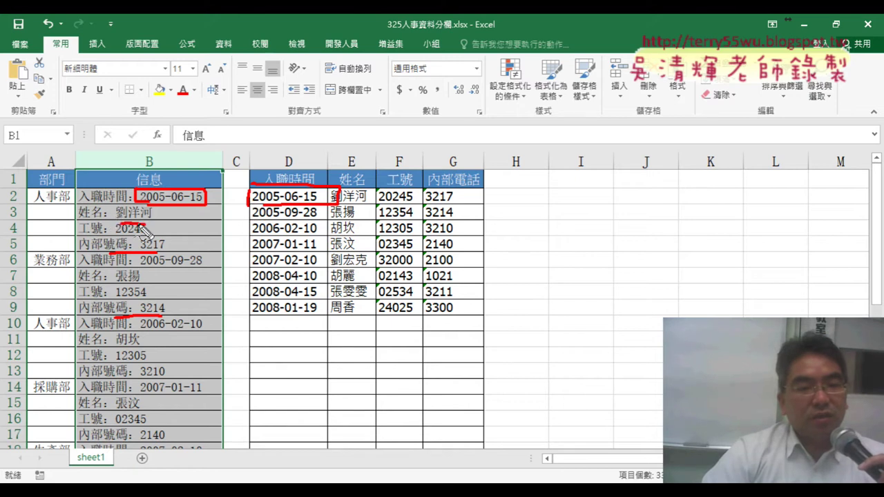
{"action": "left_click_drag", "start_coordinate": [368, 203], "coordinate": [366, 200]}
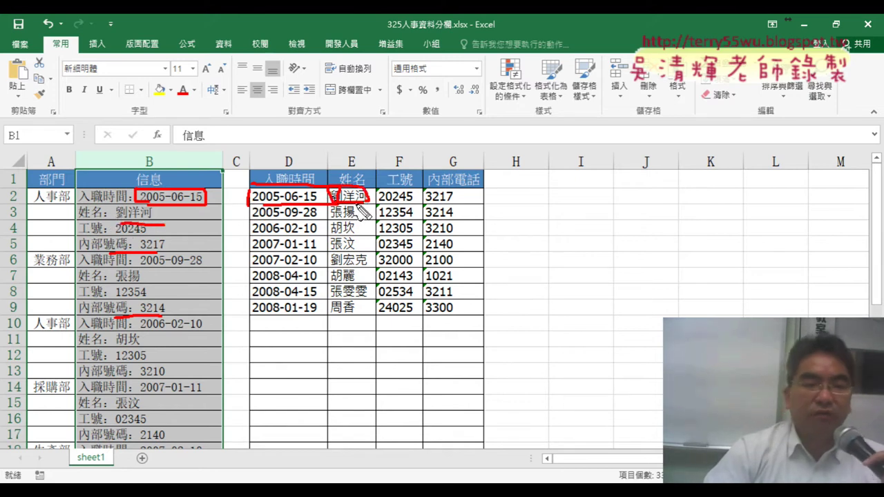
{"action": "key", "text": "Escape"}
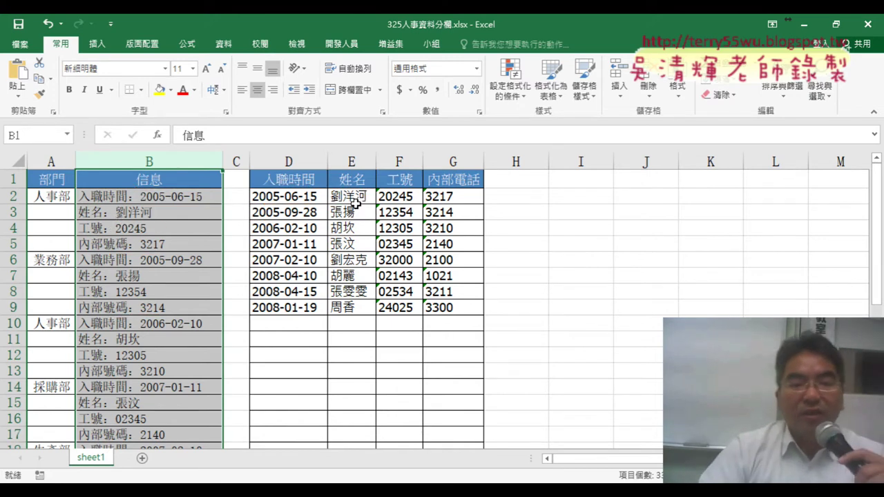
{"action": "left_click_drag", "start_coordinate": [291, 197], "coordinate": [456, 308]}
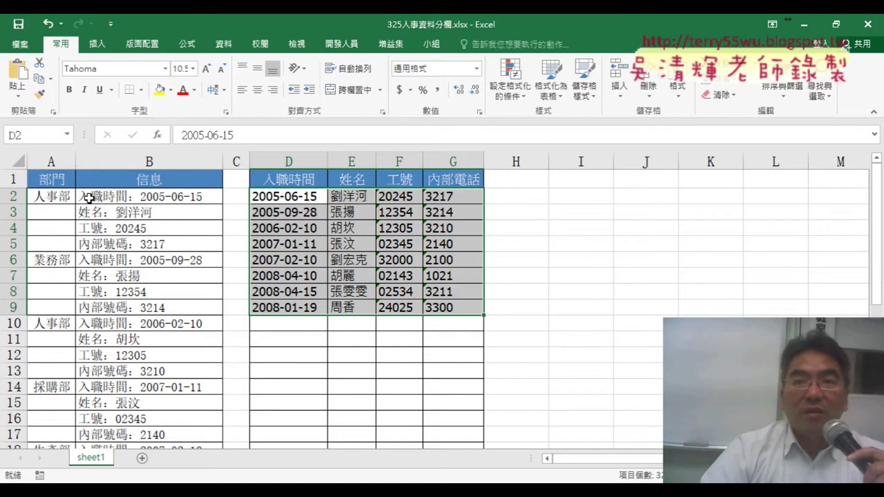
Step: Delete the example hire dates, names, IDs and extensions from D2:G9
{"action": "key", "text": "Delete"}
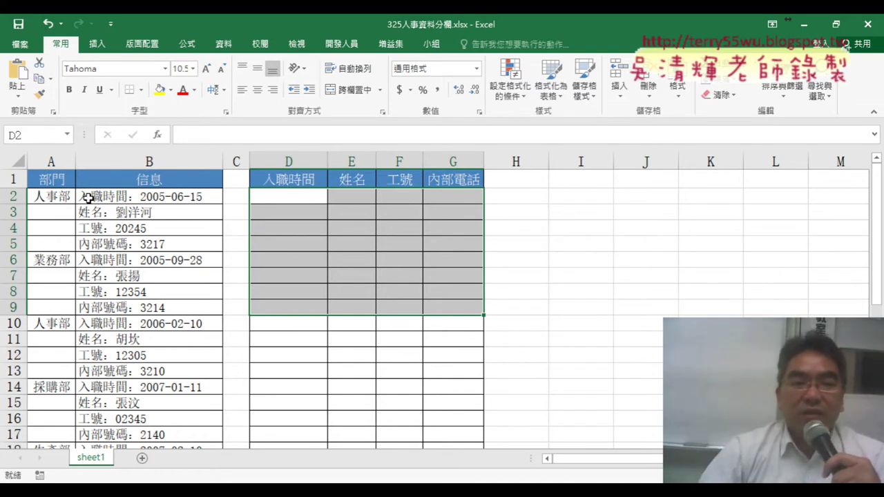
Step: In D2, insert the INDEX function from the 檢視與參照 (Lookup & Reference) category
{"action": "left_click", "coordinate": [150, 197]}
{"action": "left_click", "coordinate": [290, 196]}
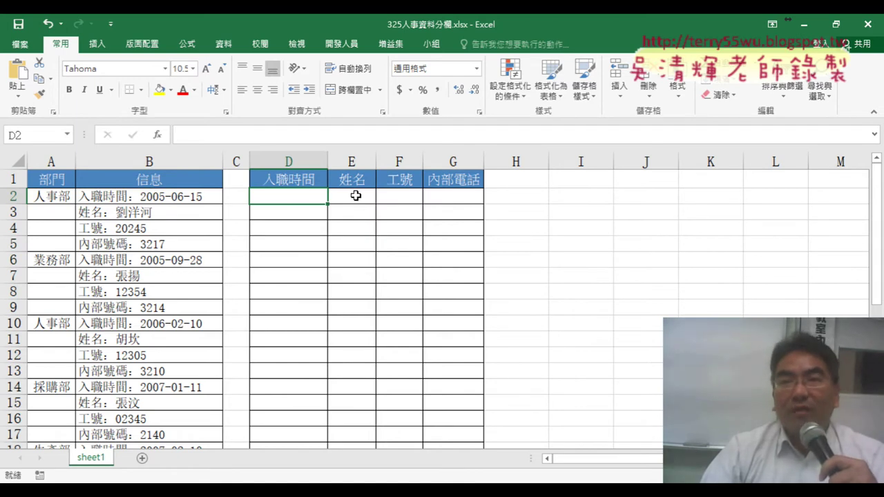
{"action": "left_click", "coordinate": [158, 135]}
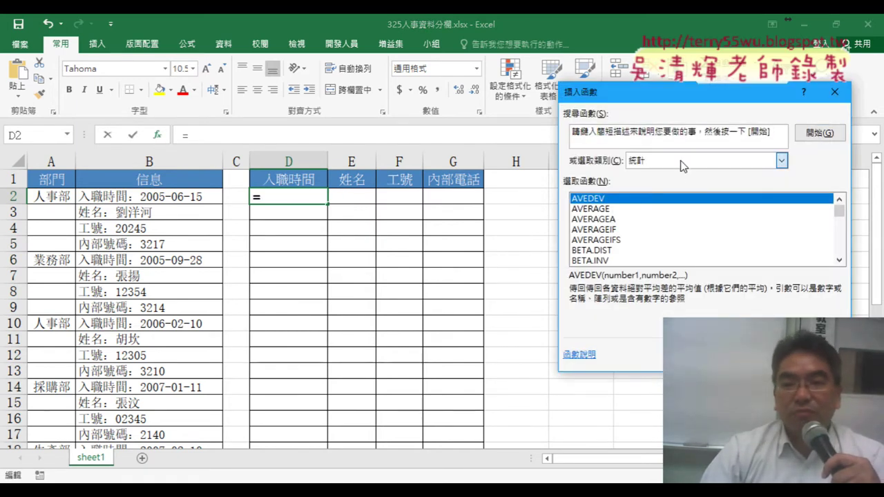
{"action": "left_click", "coordinate": [781, 160]}
{"action": "left_click", "coordinate": [674, 235]}
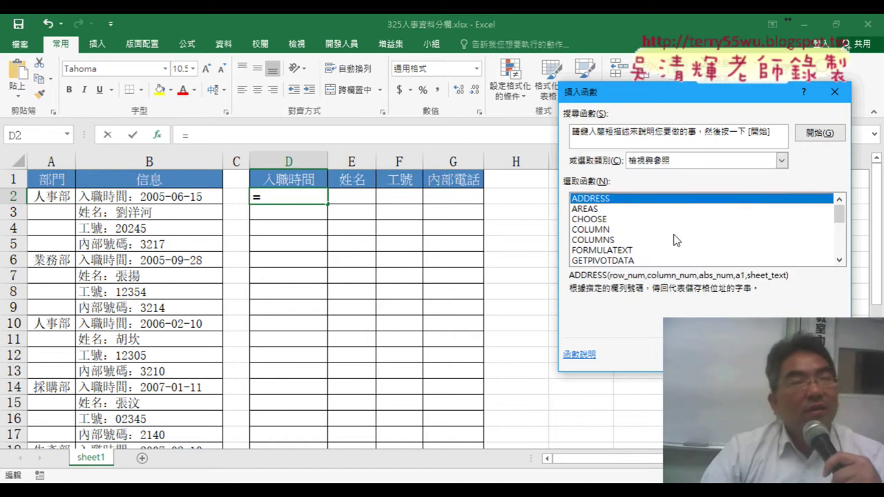
{"action": "left_click_drag", "start_coordinate": [840, 215], "coordinate": [840, 227]}
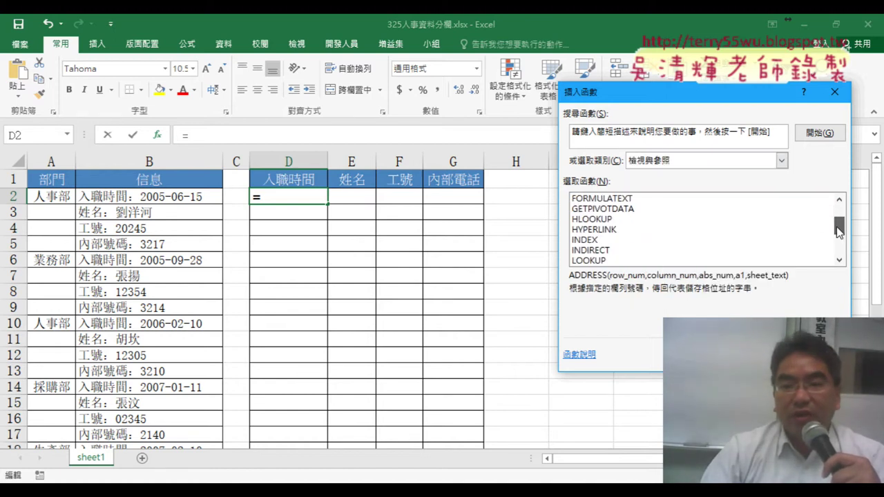
{"action": "left_click", "coordinate": [603, 242]}
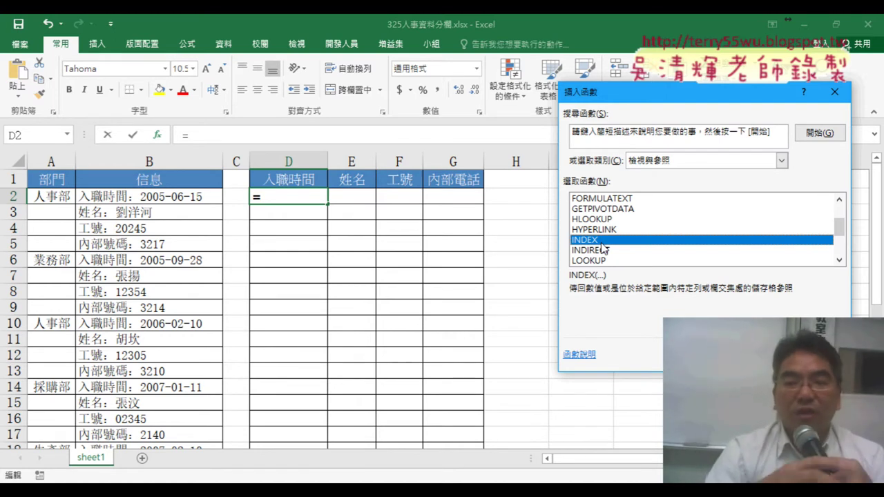
{"action": "double_click", "coordinate": [600, 240]}
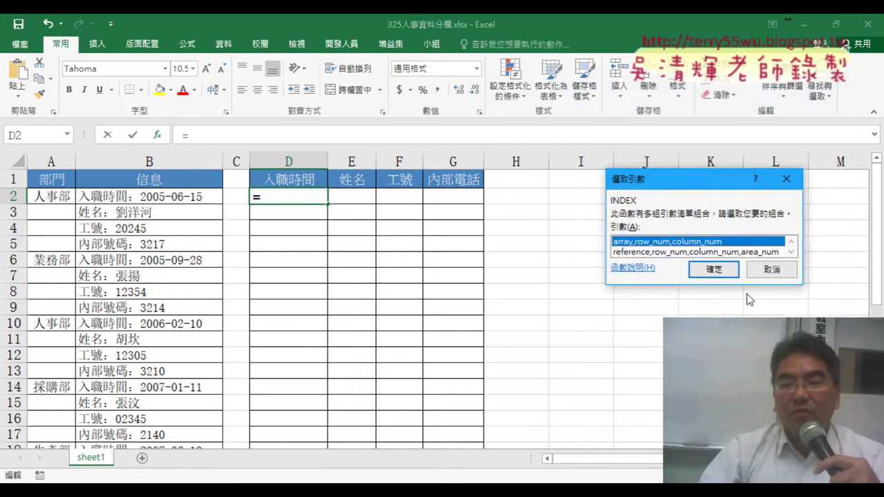
Step: Enter =INDEX($B$2:$B$33,1,1) in D2 and widen column D to fit 入職時間：2005-06-15
{"action": "left_click", "coordinate": [714, 270]}
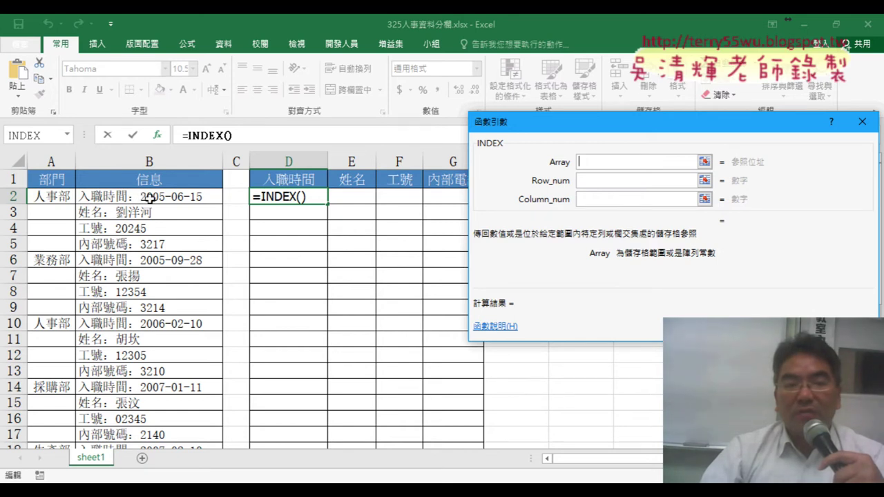
{"action": "mouse_move", "coordinate": [152, 197]}
{"action": "left_mouse_down"}
{"action": "mouse_move", "coordinate": [148, 449]}
{"action": "mouse_move", "coordinate": [149, 416]}
{"action": "left_mouse_up"}
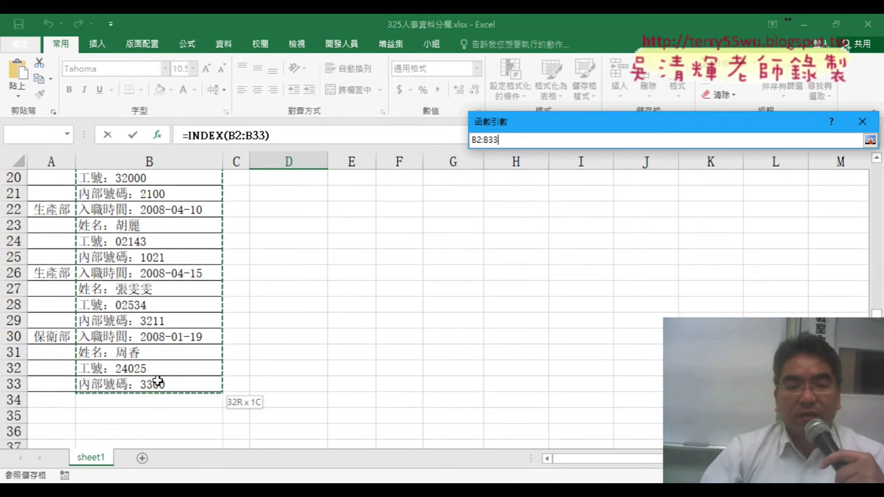
{"action": "left_click_drag", "start_coordinate": [148, 416], "coordinate": [159, 378]}
{"action": "scroll", "coordinate": [159, 378], "scroll_direction": "up", "scroll_amount": 5}
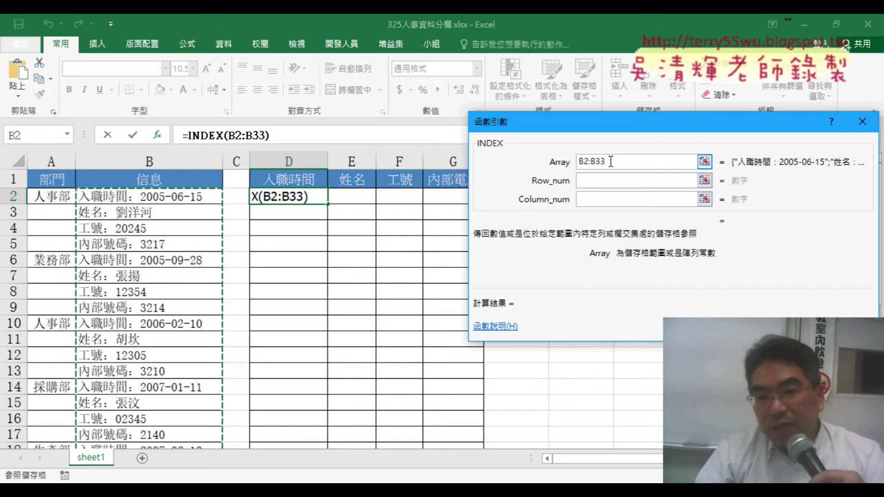
{"action": "double_click", "coordinate": [611, 162]}
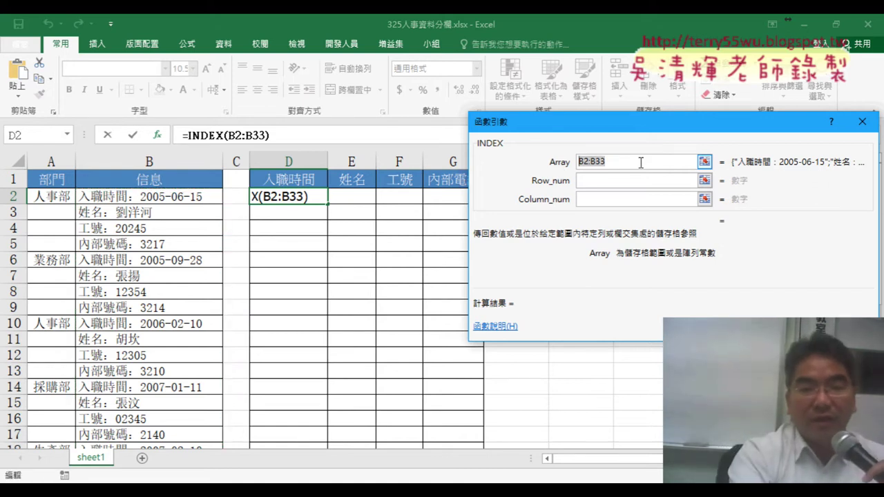
{"action": "key", "text": "F4"}
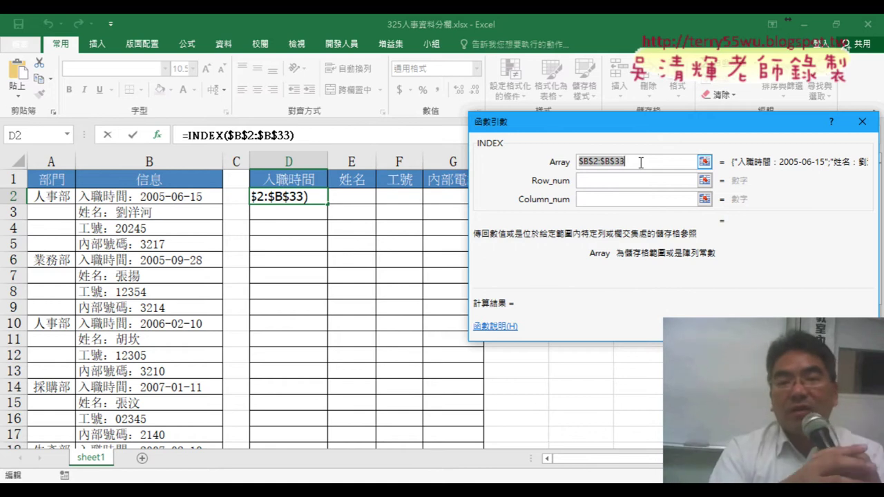
{"action": "left_click", "coordinate": [588, 180]}
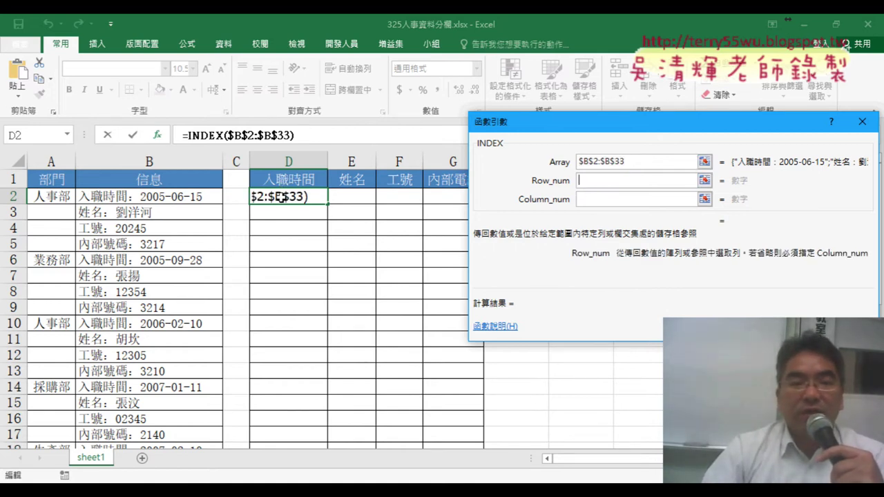
{"action": "type", "text": "1"}
{"action": "left_click", "coordinate": [601, 199]}
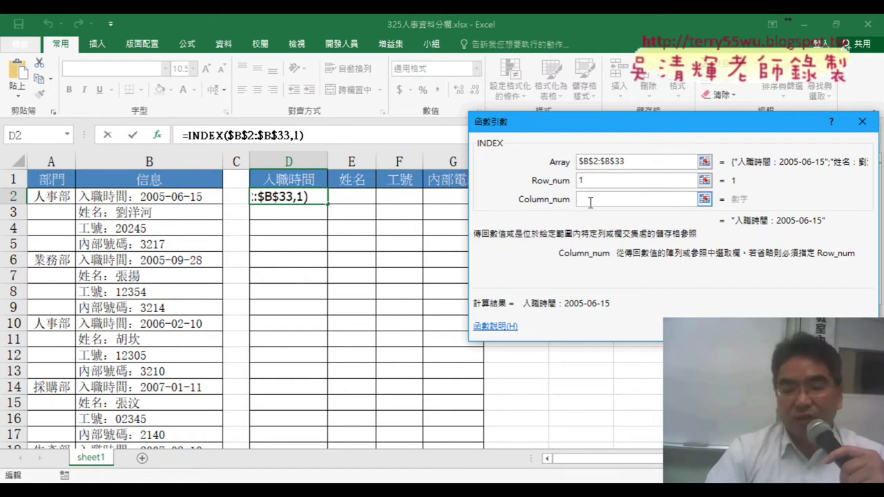
{"action": "type", "text": "1"}
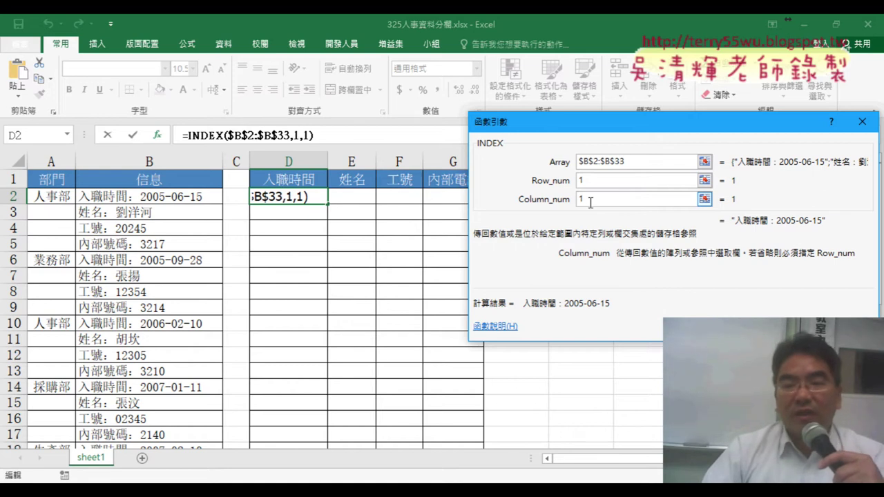
{"action": "key", "text": "Return"}
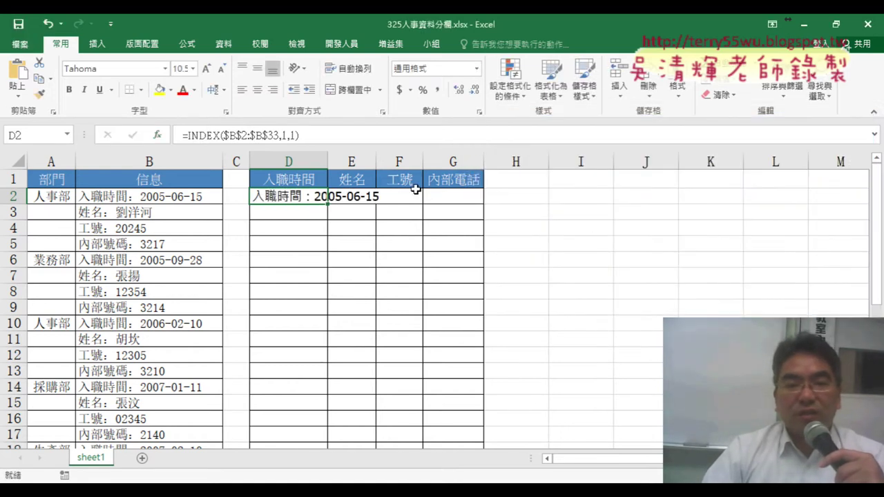
{"action": "double_click", "coordinate": [328, 166]}
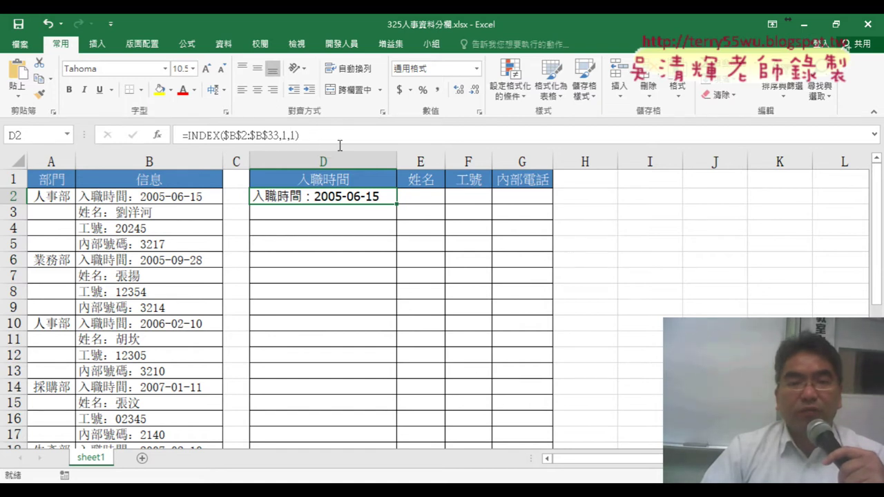
Step: Copy D2's INDEX formula into E2 with row 2 for the name, and widen column E
{"action": "left_click_drag", "start_coordinate": [300, 135], "coordinate": [182, 135]}
{"action": "right_click", "coordinate": [222, 137]}
{"action": "left_click", "coordinate": [252, 158]}
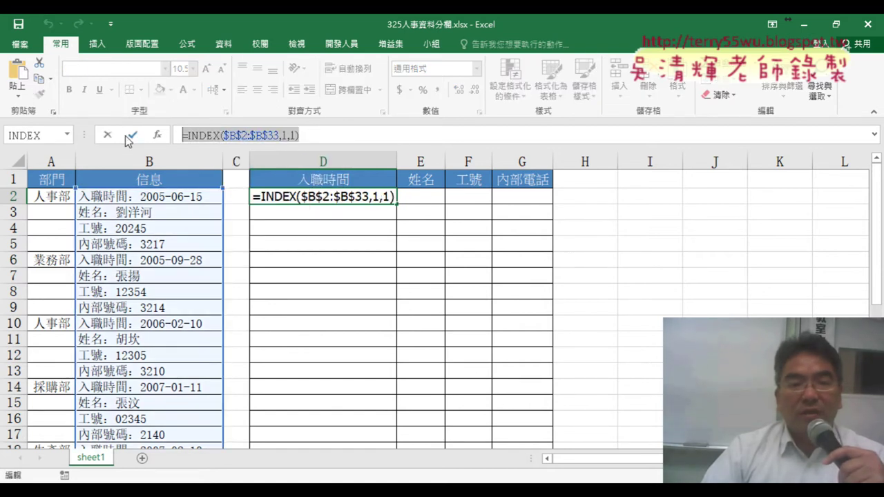
{"action": "left_click", "coordinate": [128, 137]}
{"action": "left_click", "coordinate": [418, 195]}
{"action": "left_click", "coordinate": [299, 135]}
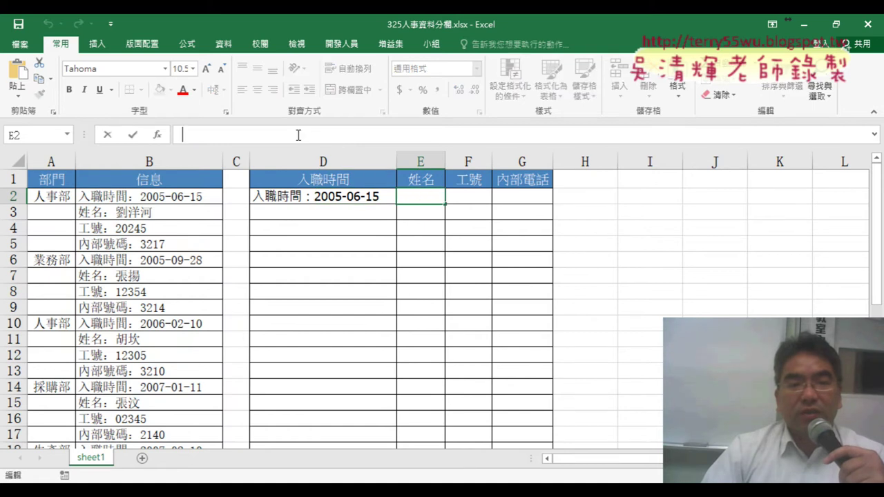
{"action": "right_click", "coordinate": [299, 136]}
{"action": "left_click", "coordinate": [326, 195]}
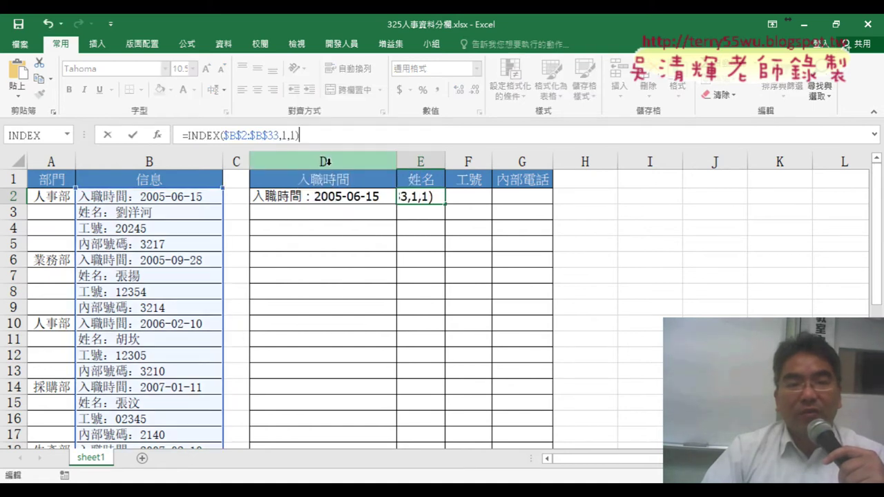
{"action": "double_click", "coordinate": [285, 136]}
{"action": "type", "text": "2"}
{"action": "left_click", "coordinate": [133, 135]}
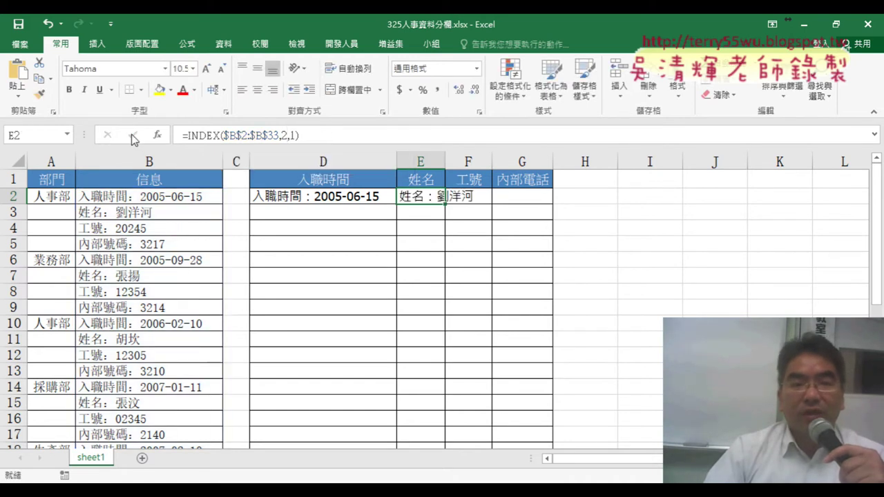
{"action": "double_click", "coordinate": [445, 161]}
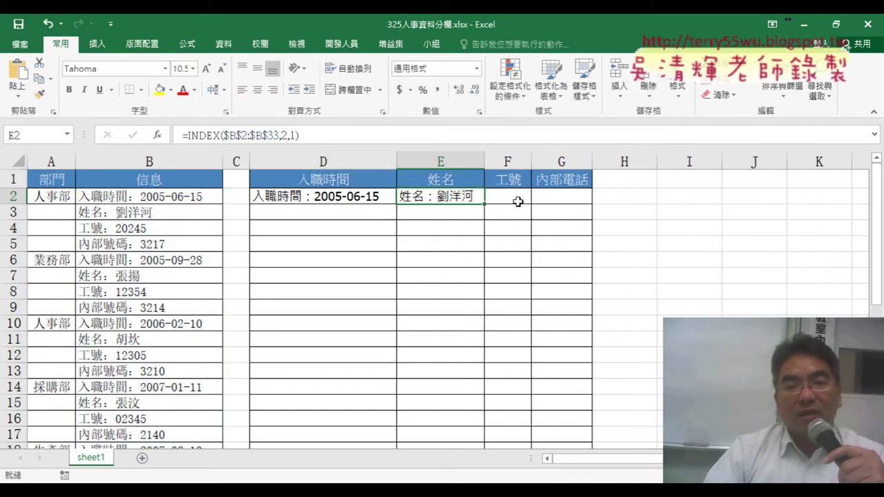
Step: Paste the INDEX formula into F2 with row 3 so it returns 工號：20245
{"action": "left_click", "coordinate": [519, 200]}
{"action": "right_click", "coordinate": [349, 135]}
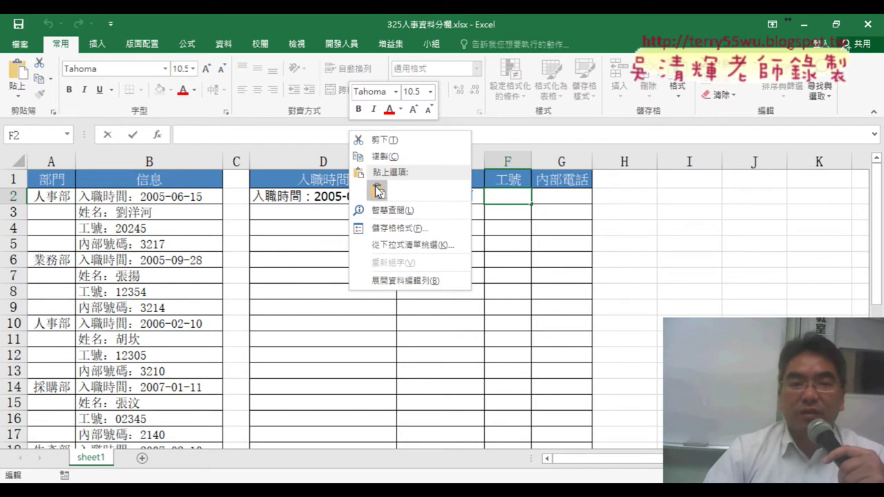
{"action": "left_click", "coordinate": [377, 190]}
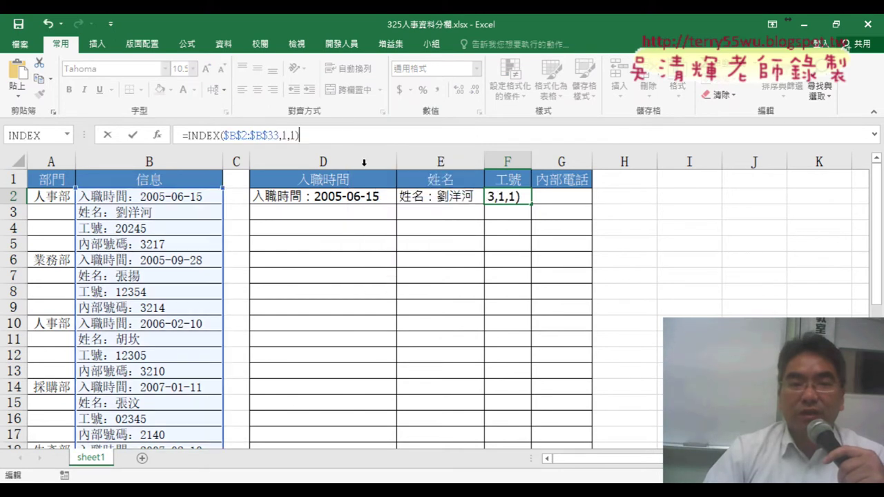
{"action": "left_click", "coordinate": [284, 135]}
{"action": "key", "text": "Delete"}
{"action": "type", "text": "3"}
{"action": "key", "text": "Return"}
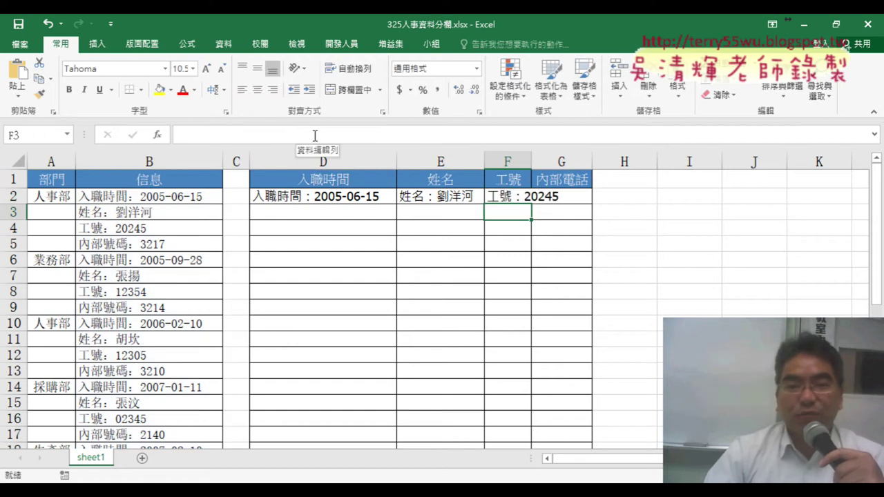
Step: Widen column F to fit 工號：20245 and review the formulas in D2 through G2
{"action": "left_click_drag", "start_coordinate": [530, 162], "coordinate": [570, 162]}
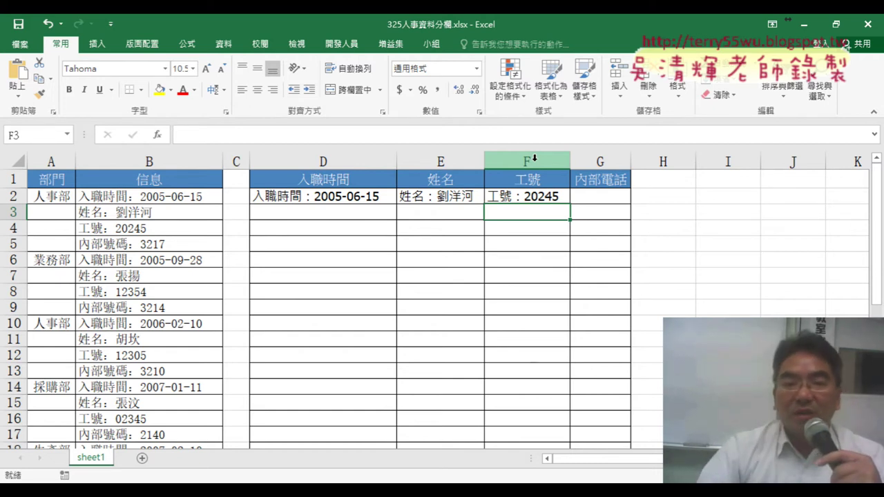
{"action": "left_click", "coordinate": [349, 196]}
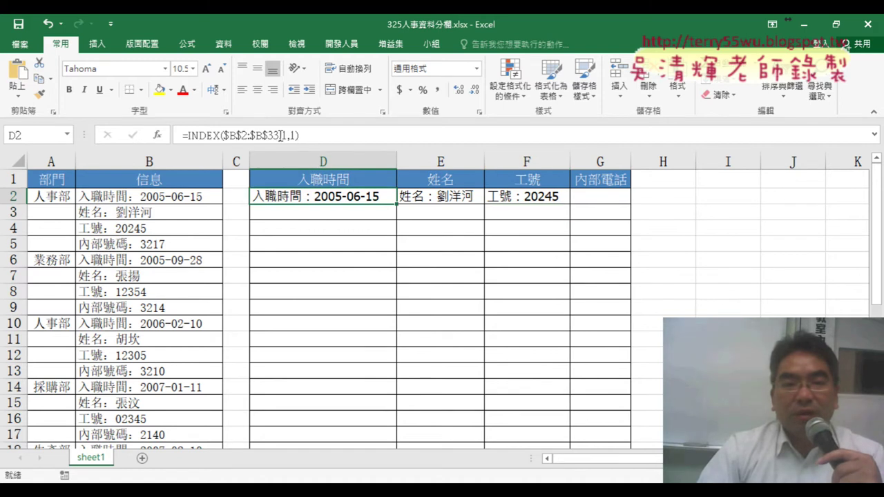
{"action": "left_click", "coordinate": [434, 195]}
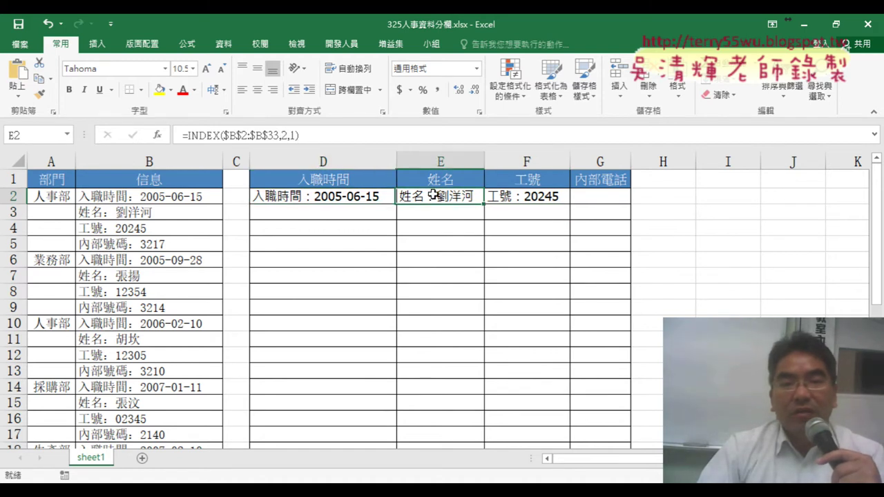
{"action": "left_click", "coordinate": [536, 197]}
{"action": "left_click", "coordinate": [597, 199]}
Step: Step through the row 3 result cells, then select D2:G2
{"action": "left_click", "coordinate": [349, 216]}
{"action": "left_click", "coordinate": [435, 217]}
{"action": "left_click", "coordinate": [532, 217]}
{"action": "left_click", "coordinate": [587, 214]}
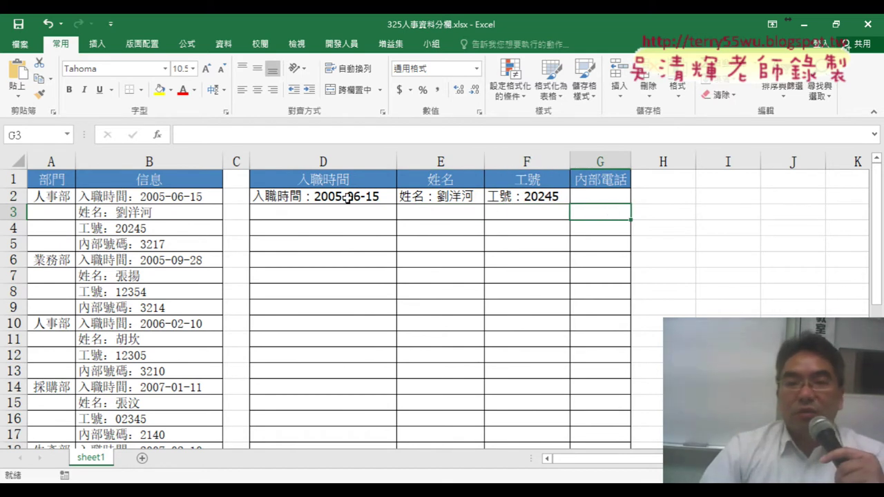
{"action": "left_click_drag", "start_coordinate": [348, 198], "coordinate": [581, 199]}
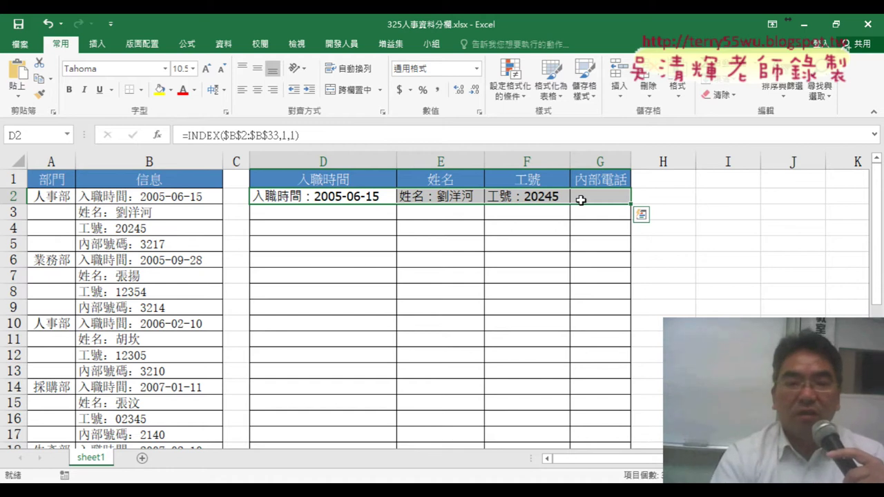
Step: Clear D2:G2, insert =COLUMN() in D2 and fill it to G2, giving 4 to 7
{"action": "key", "text": "Delete"}
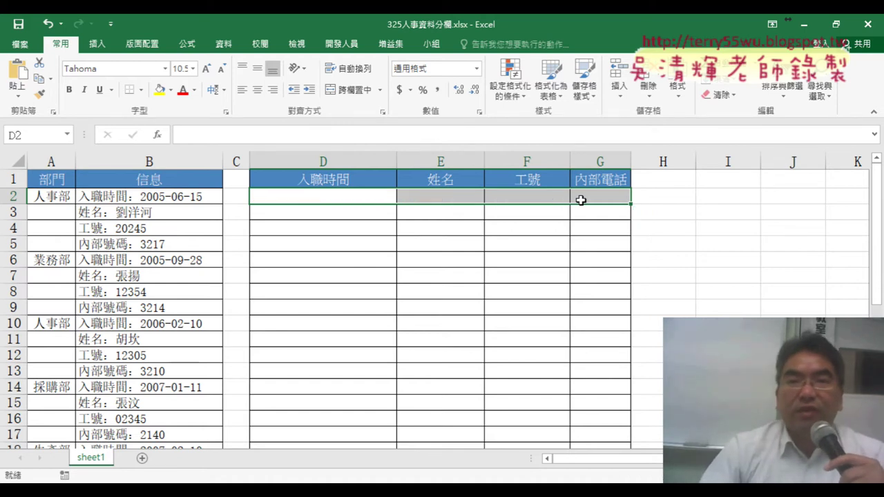
{"action": "left_click", "coordinate": [367, 195]}
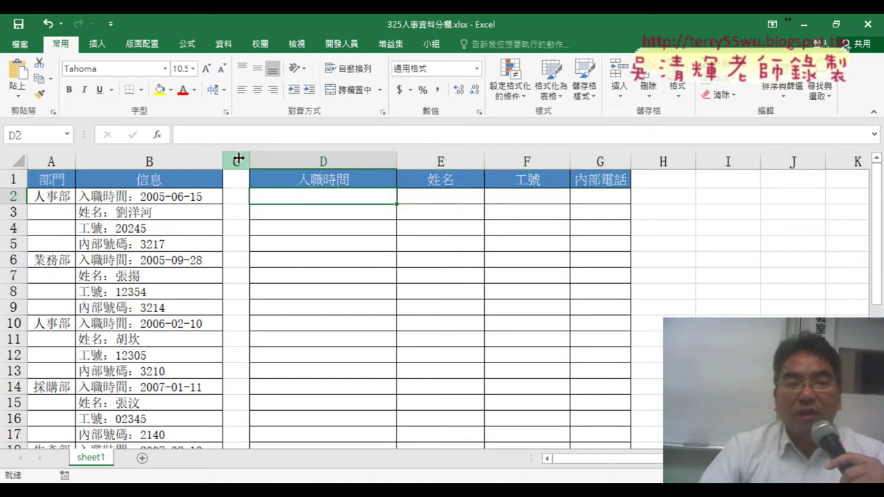
{"action": "left_click", "coordinate": [159, 136]}
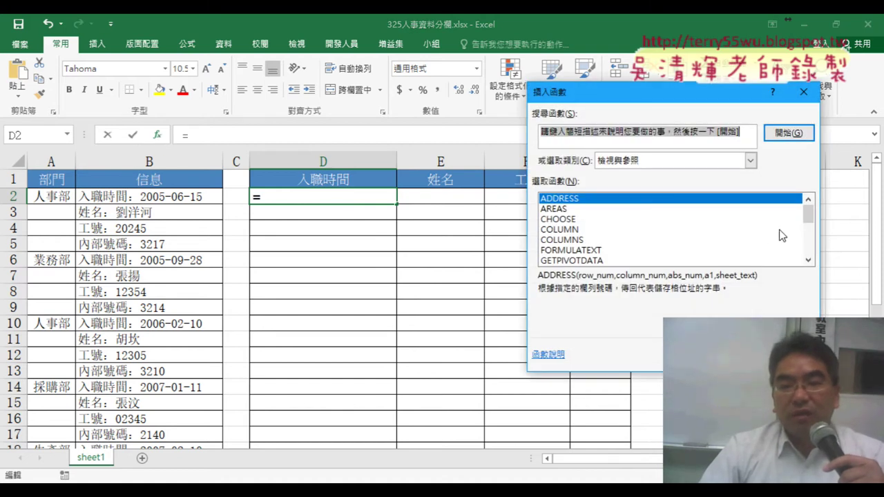
{"action": "left_click", "coordinate": [566, 231]}
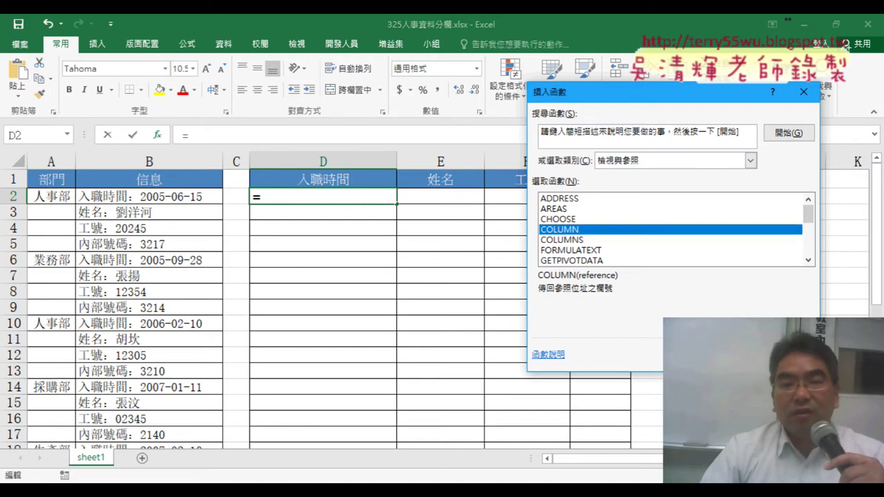
{"action": "key", "text": "Return"}
{"action": "left_click", "coordinate": [778, 298]}
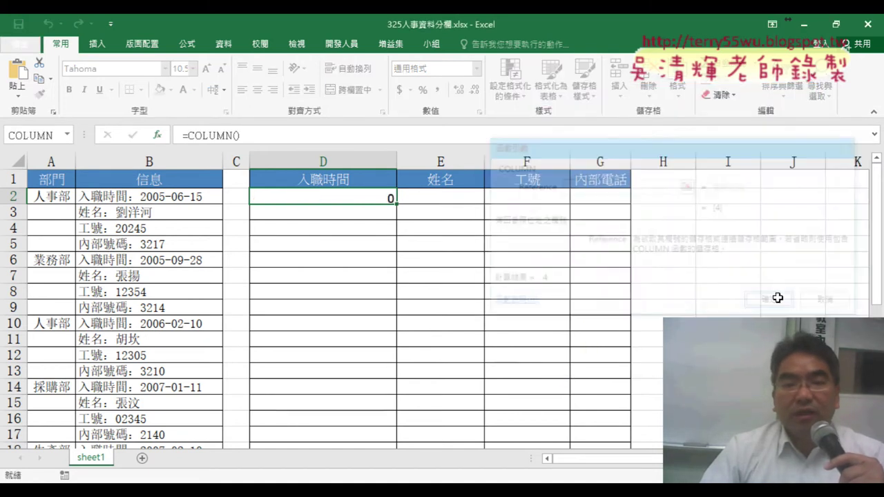
{"action": "left_click_drag", "start_coordinate": [399, 205], "coordinate": [614, 205]}
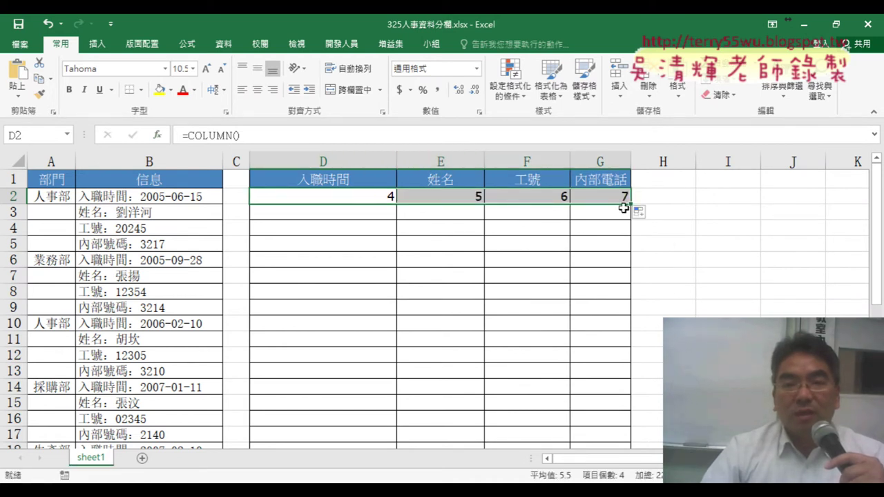
Step: Edit D2 to =COLUMN()-3 and fill it across to G and down to row 8
{"action": "left_click", "coordinate": [381, 197]}
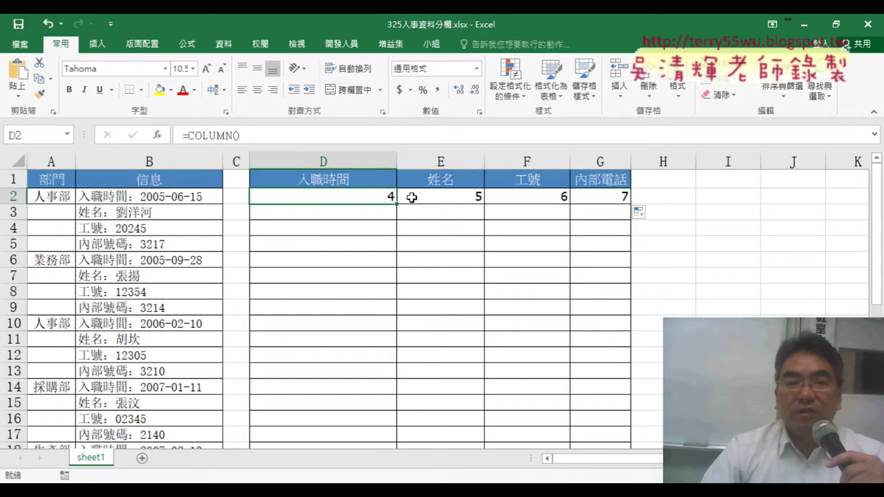
{"action": "left_click", "coordinate": [285, 136]}
{"action": "type", "text": "-"}
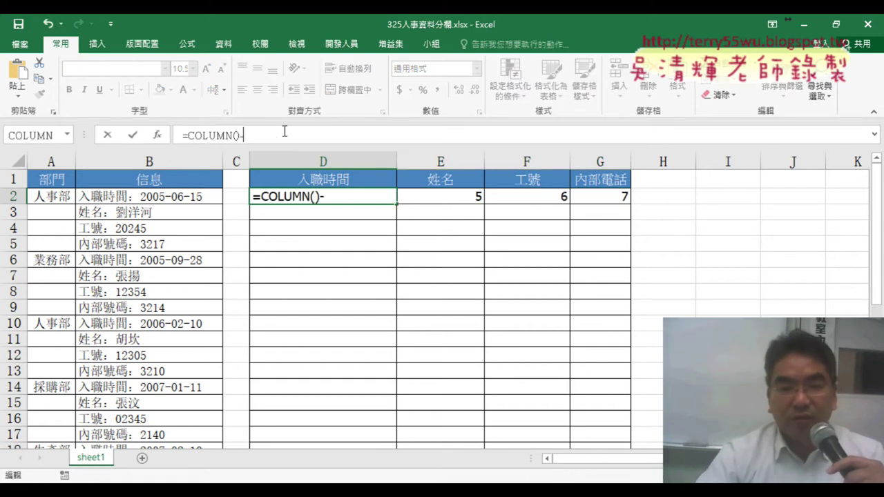
{"action": "type", "text": "3"}
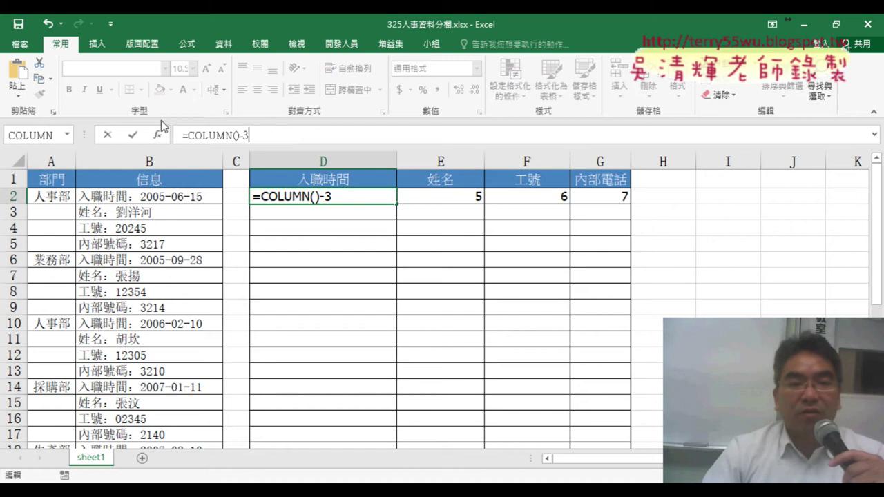
{"action": "left_click", "coordinate": [135, 136]}
{"action": "mouse_move", "coordinate": [398, 204]}
{"action": "left_mouse_down"}
{"action": "mouse_move", "coordinate": [629, 202]}
{"action": "mouse_move", "coordinate": [625, 294]}
{"action": "left_mouse_up"}
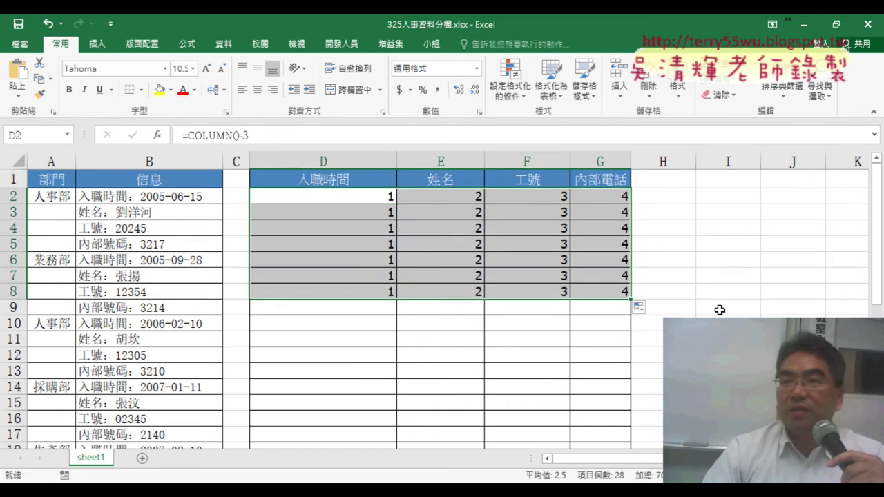
{"action": "left_click", "coordinate": [332, 196]}
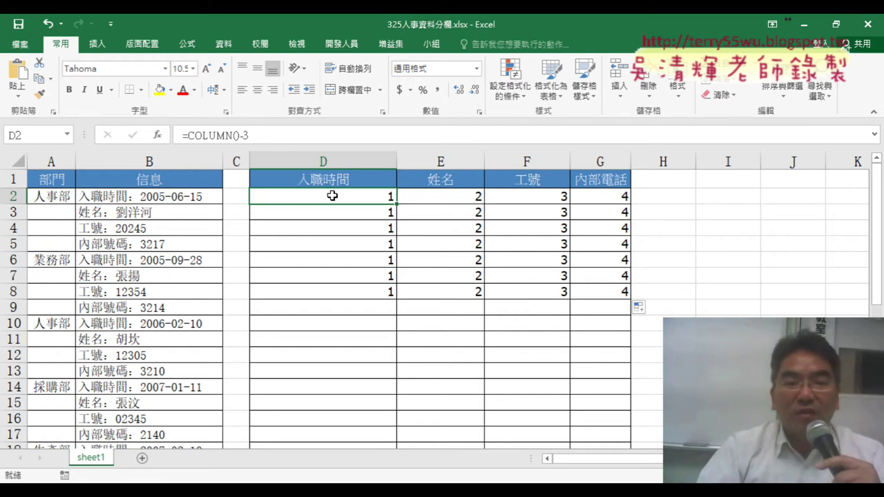
{"action": "left_click", "coordinate": [310, 137]}
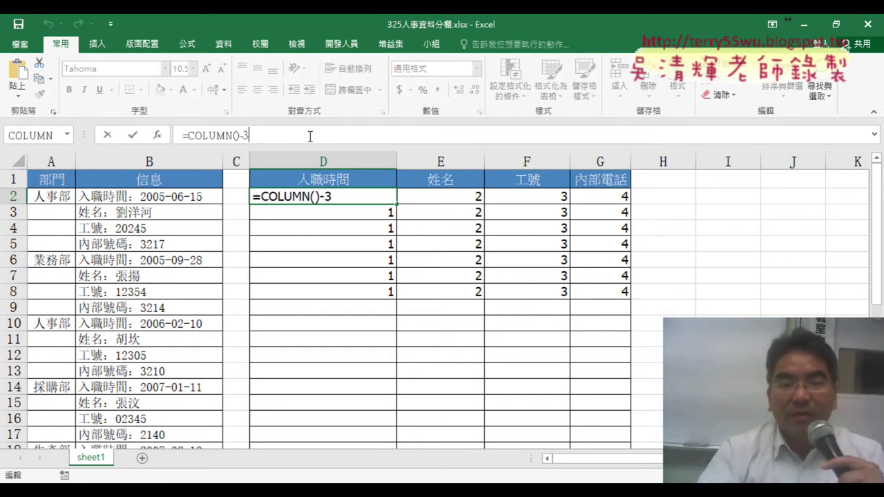
Step: Extend D2 to =COLUMN()-3+(ROW()-2)*4 and fill it over D2:G8, numbering 1 to 28
{"action": "type", "text": "+"}
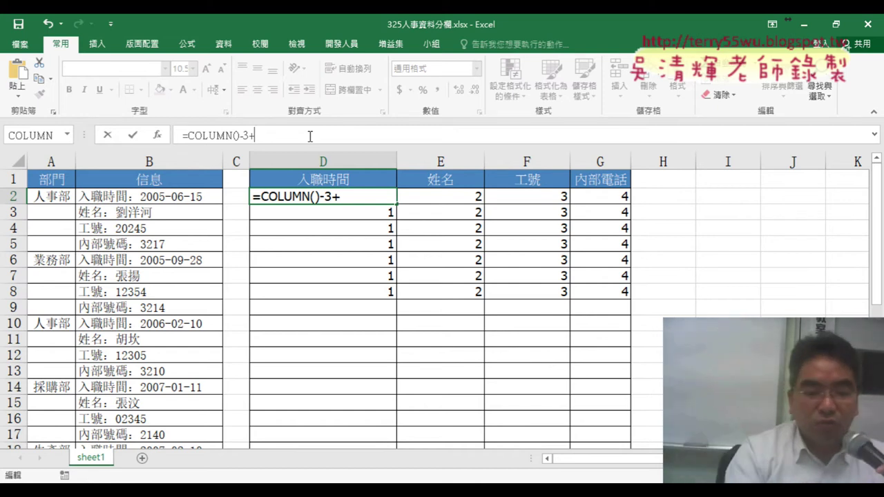
{"action": "type", "text": "ro"}
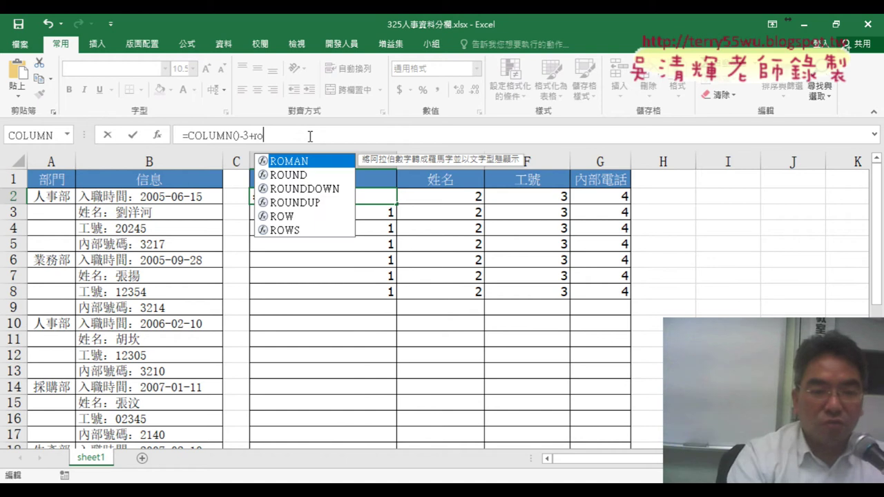
{"action": "type", "text": "w()"}
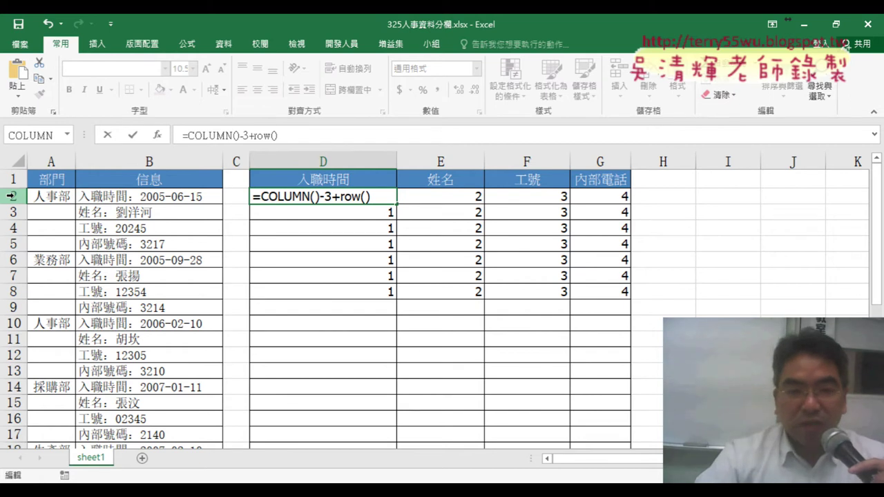
{"action": "type", "text": "-2"}
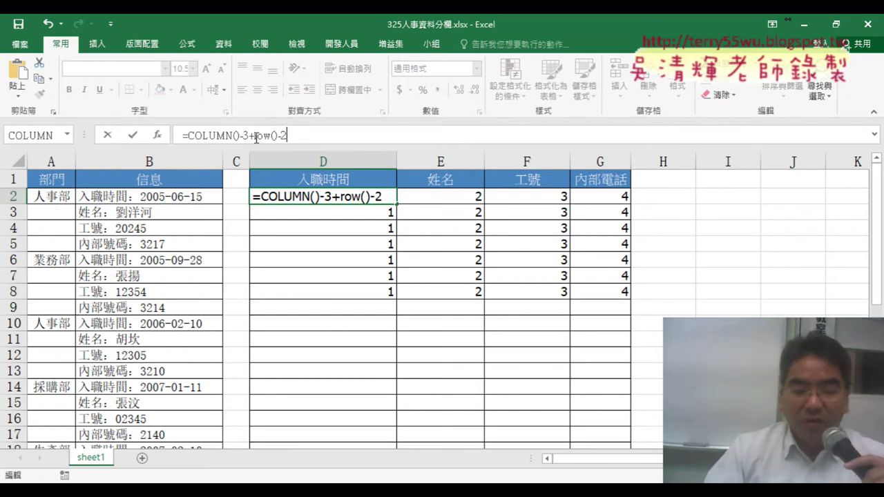
{"action": "type", "text": "("}
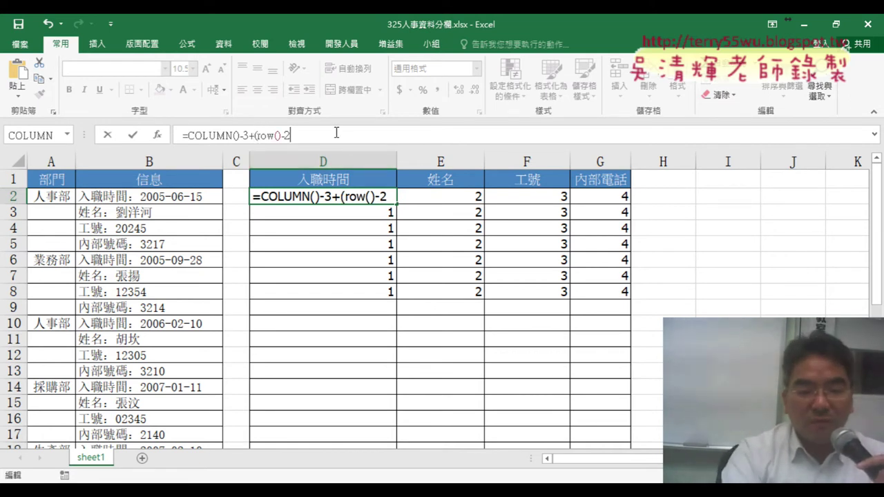
{"action": "left_click", "coordinate": [336, 133]}
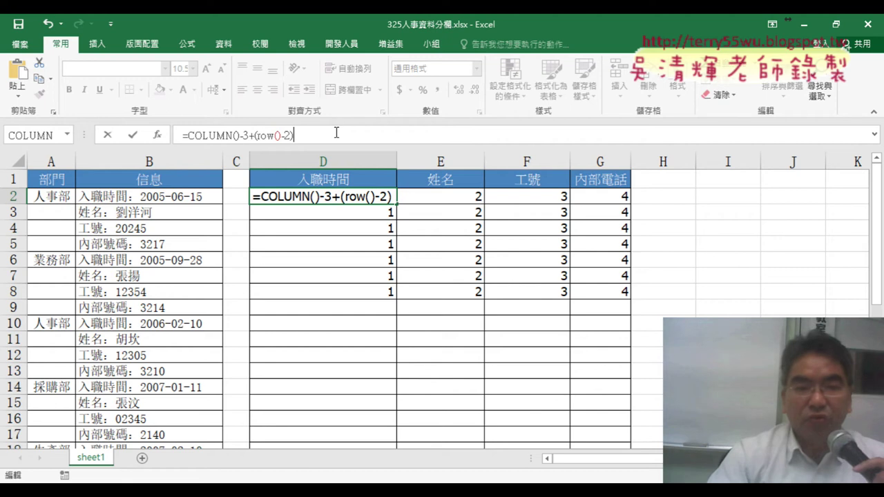
{"action": "type", "text": "*4"}
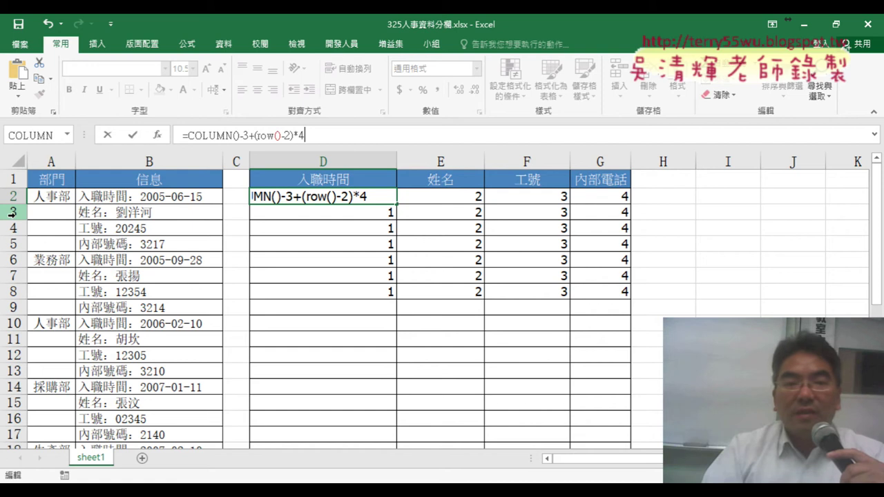
{"action": "left_click_drag", "start_coordinate": [289, 135], "coordinate": [258, 136]}
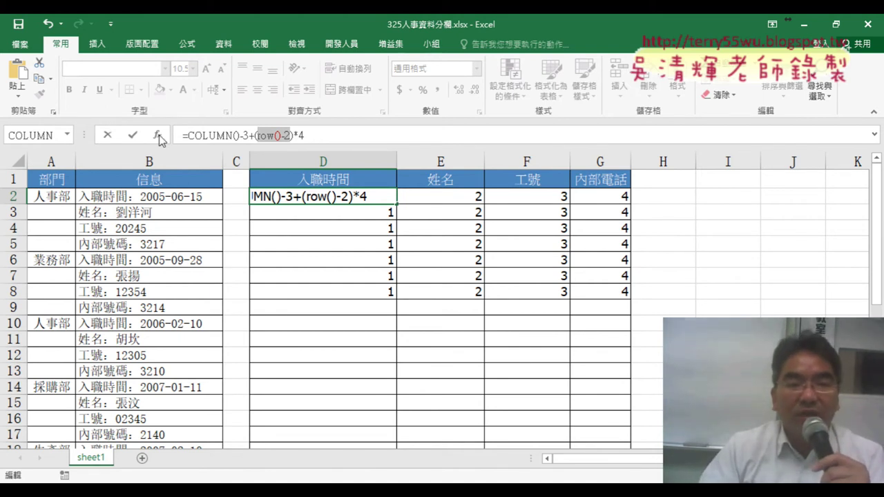
{"action": "left_click", "coordinate": [133, 138]}
{"action": "mouse_move", "coordinate": [397, 204]}
{"action": "left_mouse_down"}
{"action": "mouse_move", "coordinate": [635, 211]}
{"action": "mouse_move", "coordinate": [632, 299]}
{"action": "left_mouse_up"}
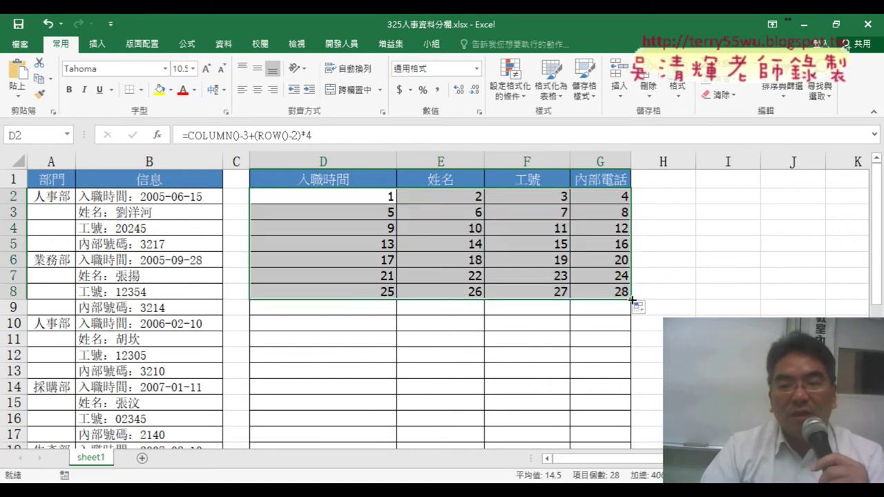
Step: Extend the counters down to row 9 so D2:G9 read 1–32, then select D2's counter expression
{"action": "left_click_drag", "start_coordinate": [632, 299], "coordinate": [632, 315]}
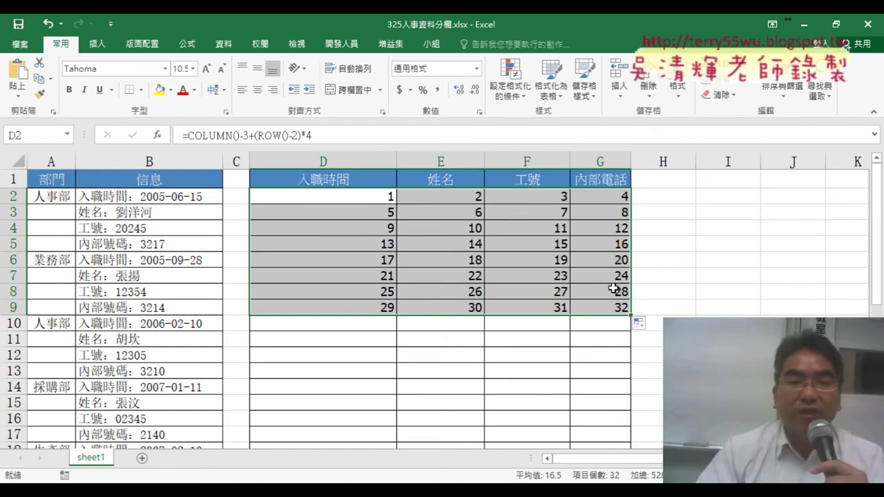
{"action": "left_click", "coordinate": [362, 195]}
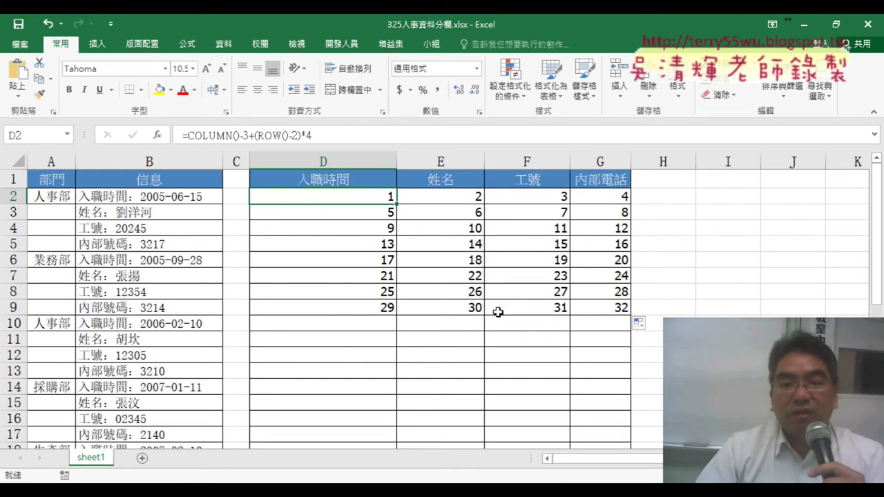
{"action": "left_click_drag", "start_coordinate": [330, 137], "coordinate": [202, 139]}
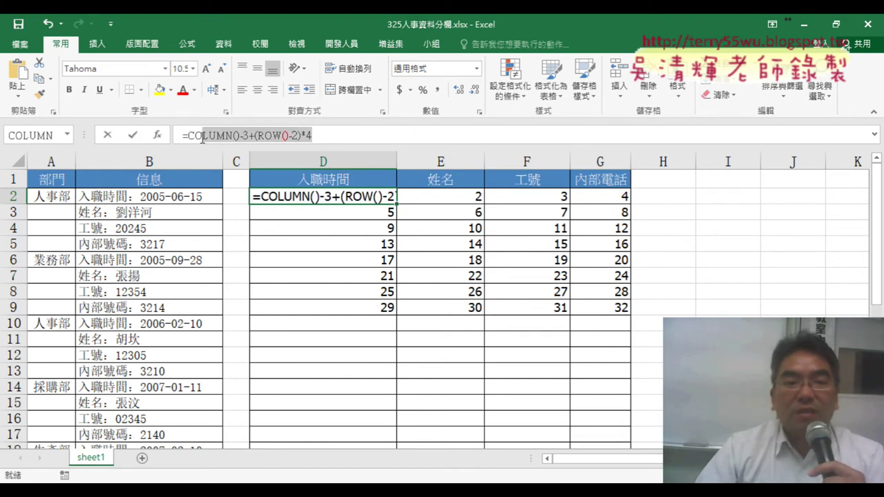
Step: Cut the counter expression out of D2's formula and start an array-form INDEX function
{"action": "right_click", "coordinate": [254, 137]}
{"action": "left_click", "coordinate": [275, 144]}
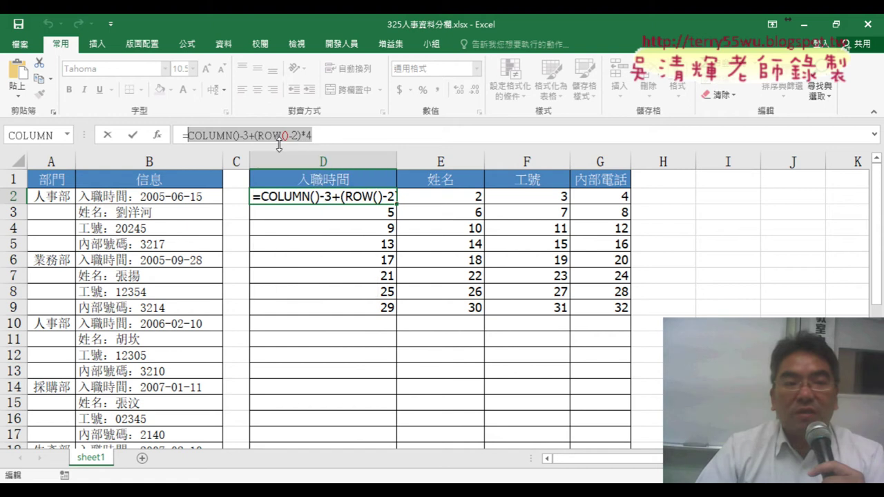
{"action": "left_click", "coordinate": [165, 136]}
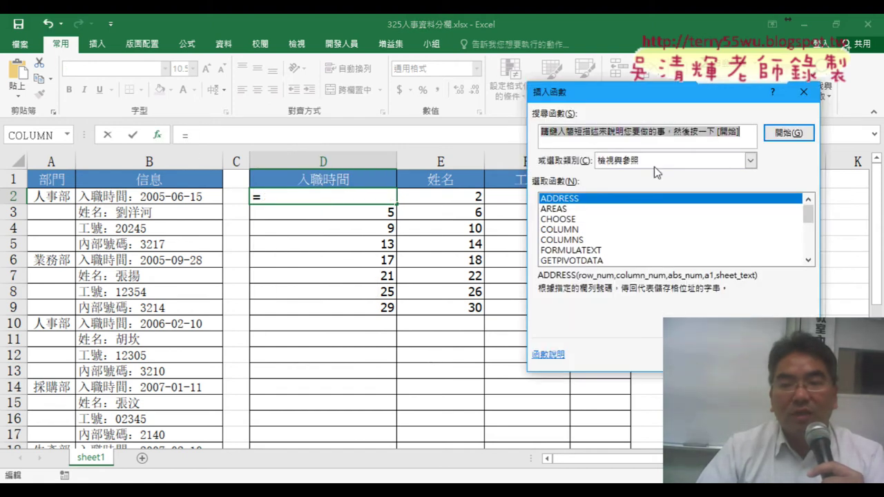
{"action": "left_click", "coordinate": [655, 167]}
{"action": "left_click", "coordinate": [648, 174]}
{"action": "double_click", "coordinate": [561, 208]}
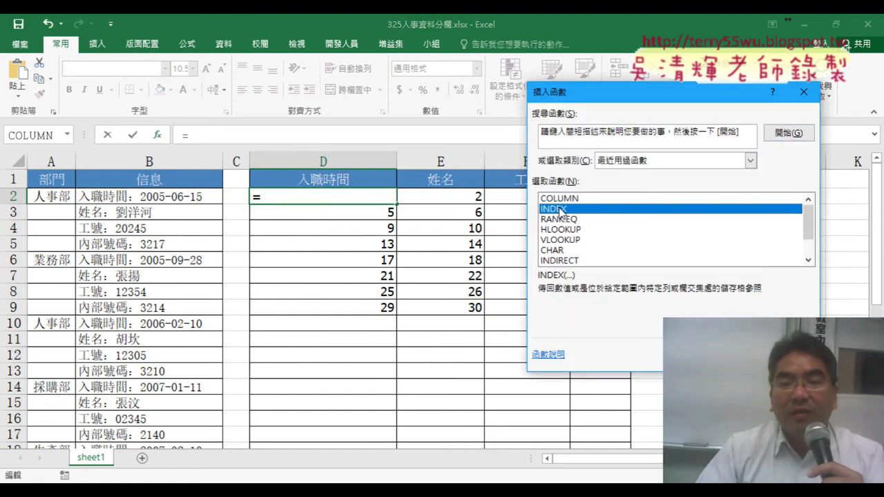
{"action": "left_click", "coordinate": [683, 270]}
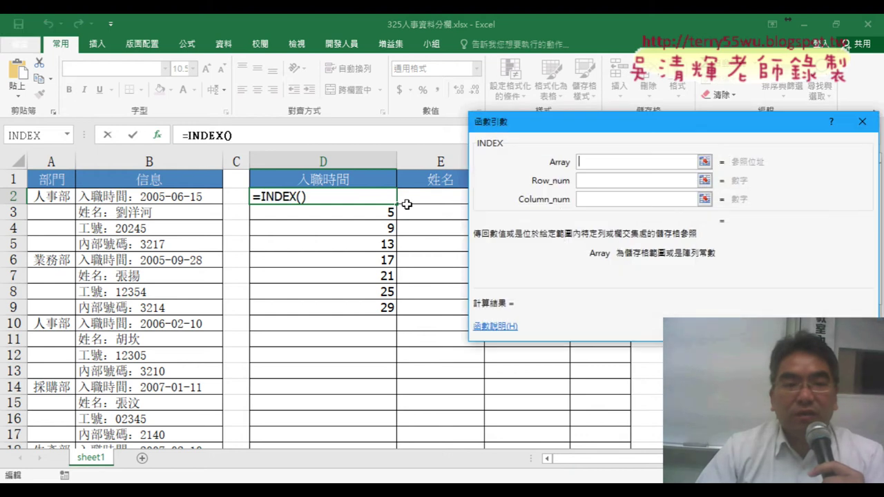
Step: Set INDEX Array to $B$2:$B$33, Row_num to the counter, Column_num to 1, then copy across to G2
{"action": "left_click_drag", "start_coordinate": [163, 198], "coordinate": [207, 446]}
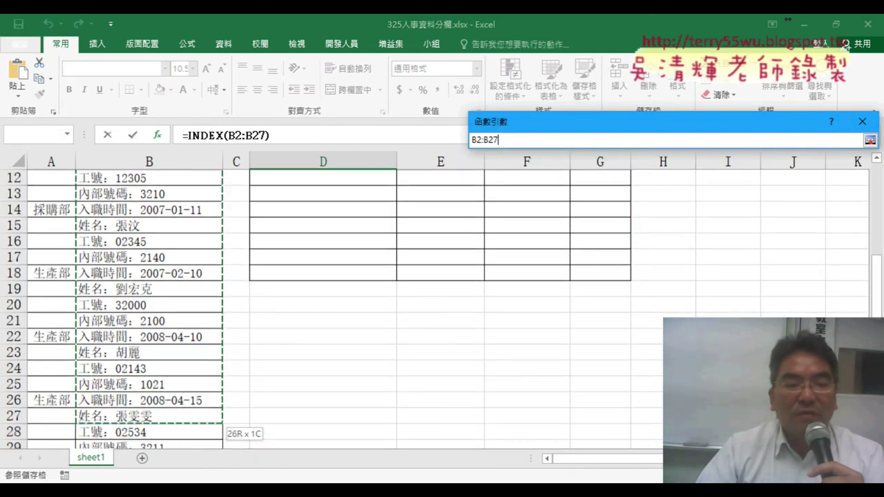
{"action": "left_click_drag", "start_coordinate": [207, 446], "coordinate": [171, 419]}
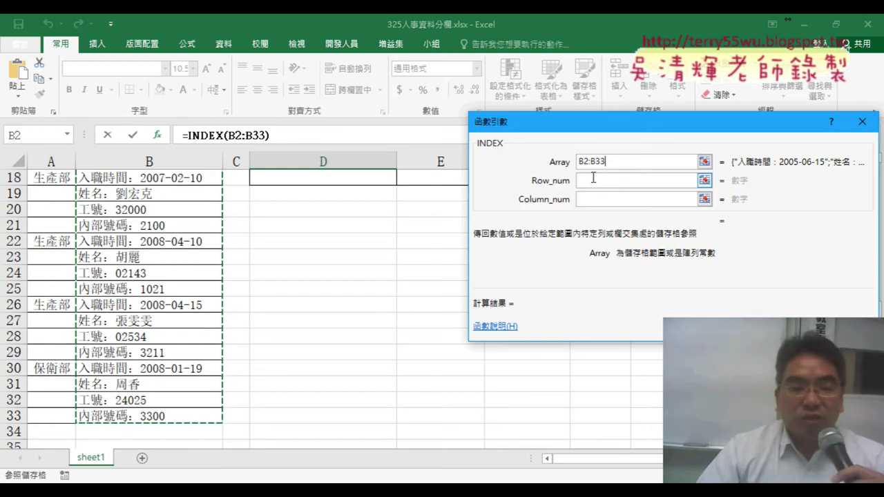
{"action": "key", "text": "F4"}
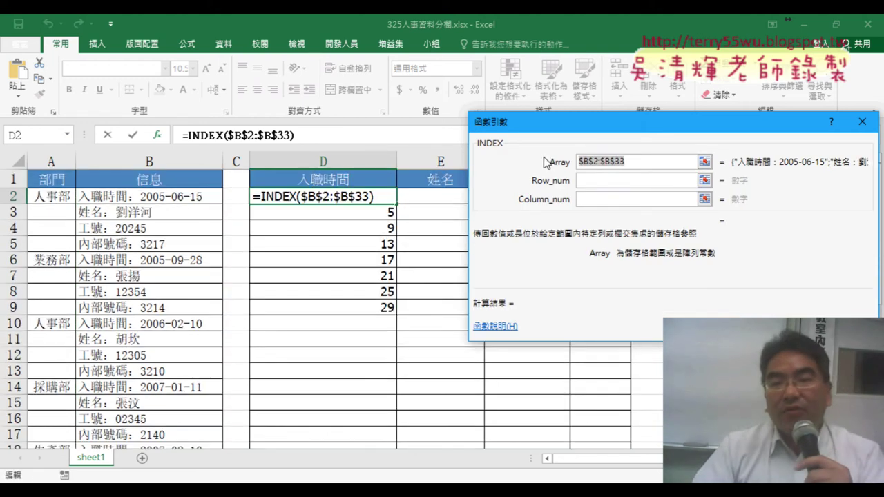
{"action": "left_click", "coordinate": [602, 181]}
{"action": "right_click", "coordinate": [602, 183]}
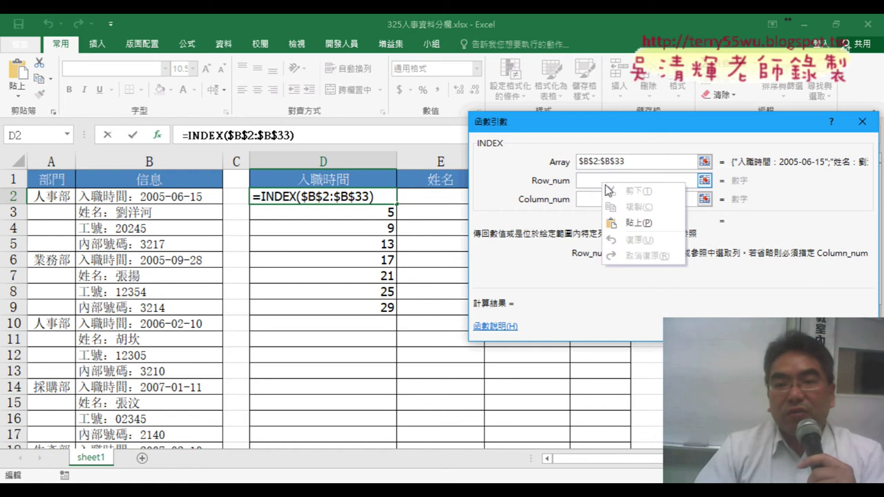
{"action": "left_click", "coordinate": [634, 224]}
{"action": "left_click_drag", "start_coordinate": [692, 181], "coordinate": [577, 182]}
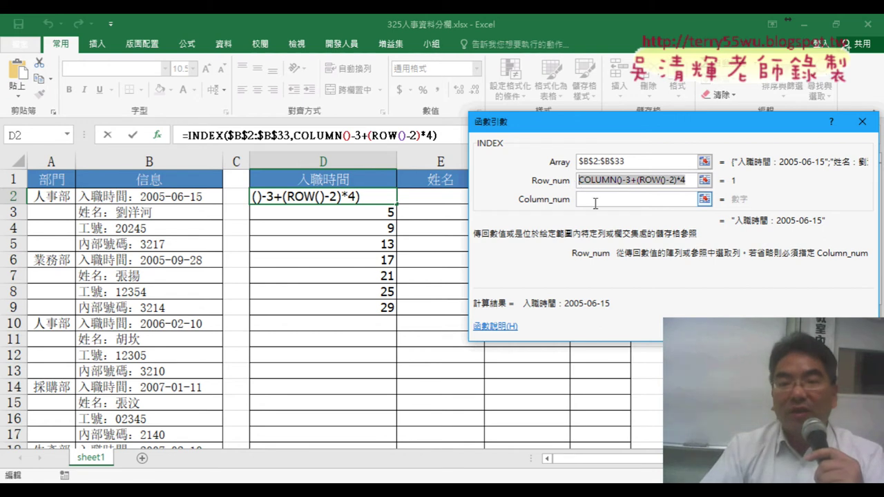
{"action": "left_click", "coordinate": [598, 200]}
{"action": "type", "text": "1"}
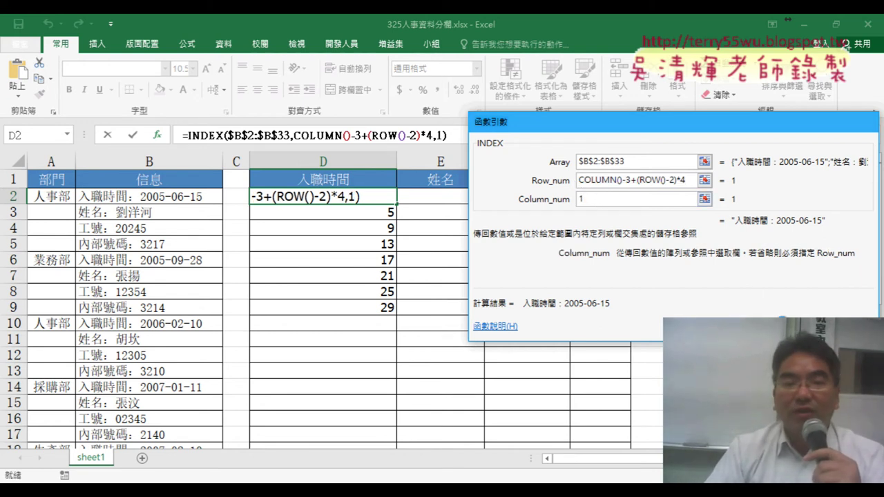
{"action": "key", "text": "Return"}
{"action": "left_click_drag", "start_coordinate": [397, 204], "coordinate": [632, 203]}
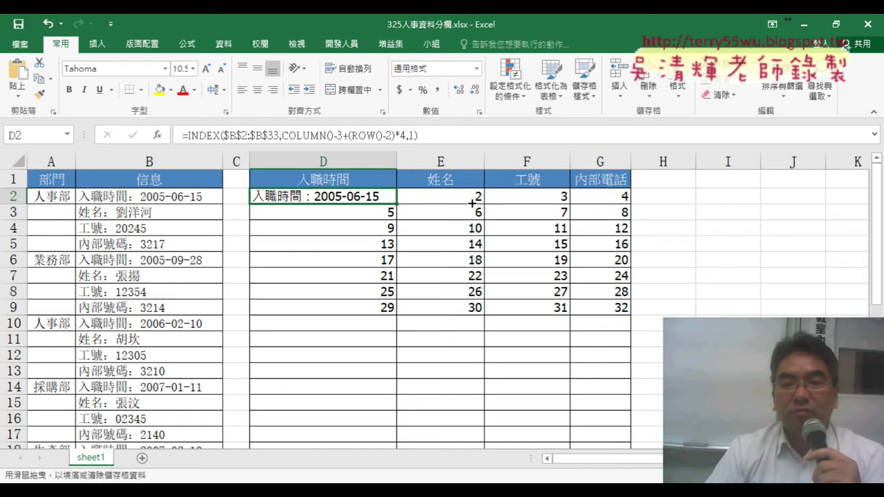
Step: Fill the INDEX formulas down to row 9, autofit column G, and highlight the COLUMN() part
{"action": "left_click_drag", "start_coordinate": [631, 202], "coordinate": [633, 312]}
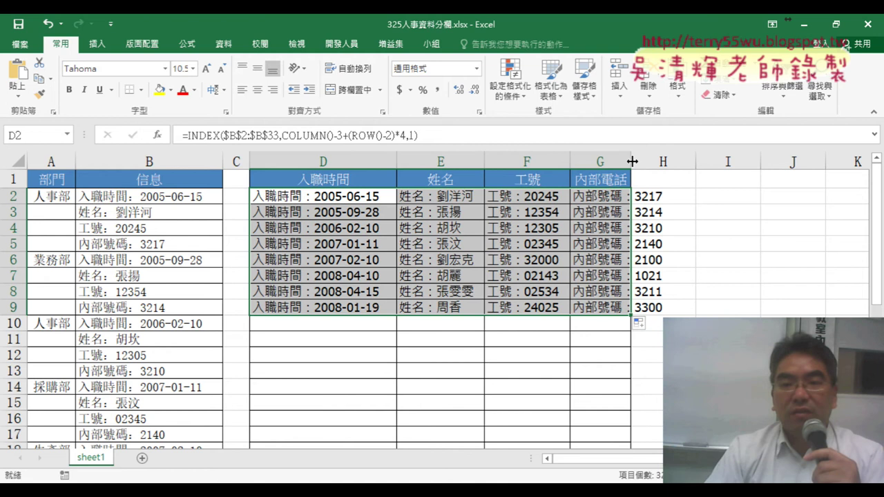
{"action": "double_click", "coordinate": [631, 161]}
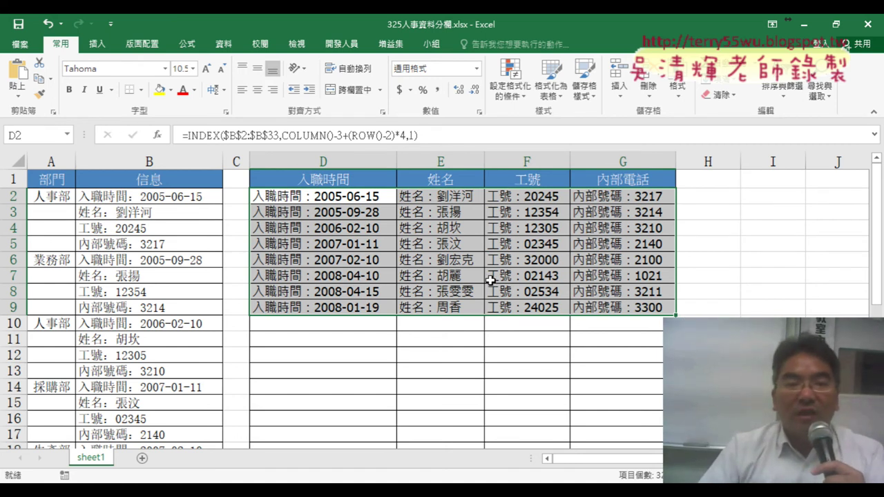
{"action": "left_click_drag", "start_coordinate": [283, 135], "coordinate": [335, 135]}
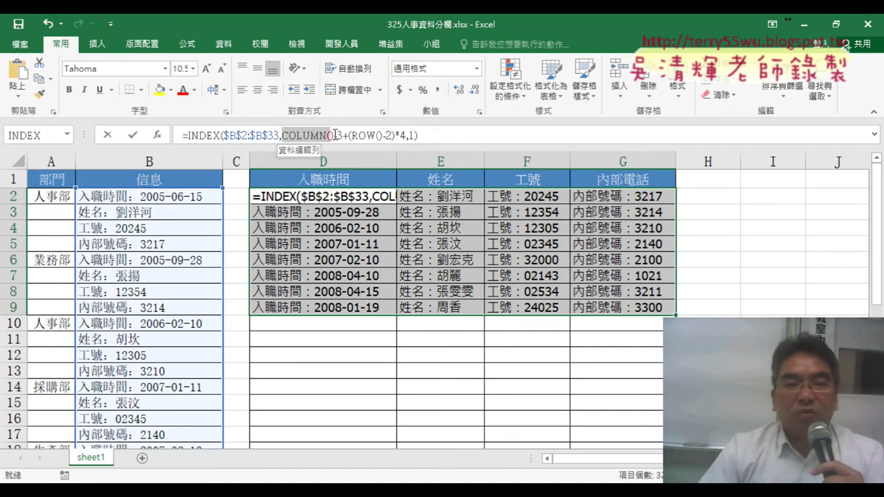
{"action": "left_click_drag", "start_coordinate": [404, 136], "coordinate": [408, 136]}
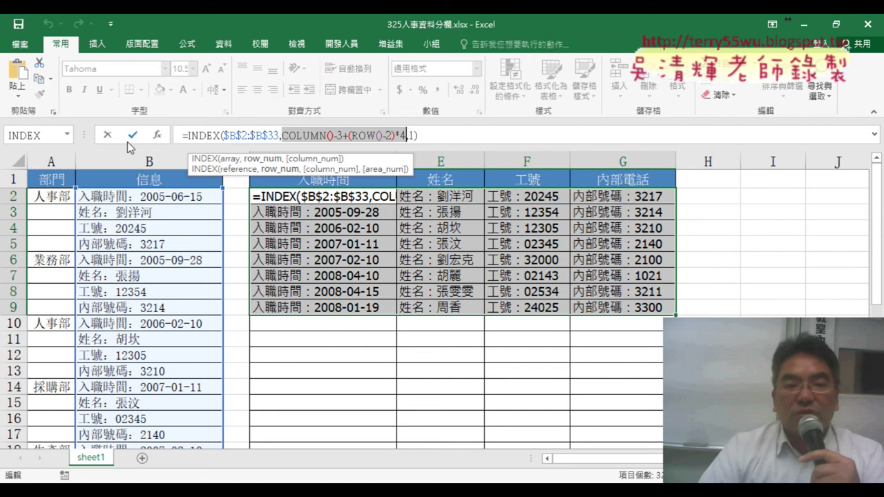
{"action": "left_click", "coordinate": [107, 133]}
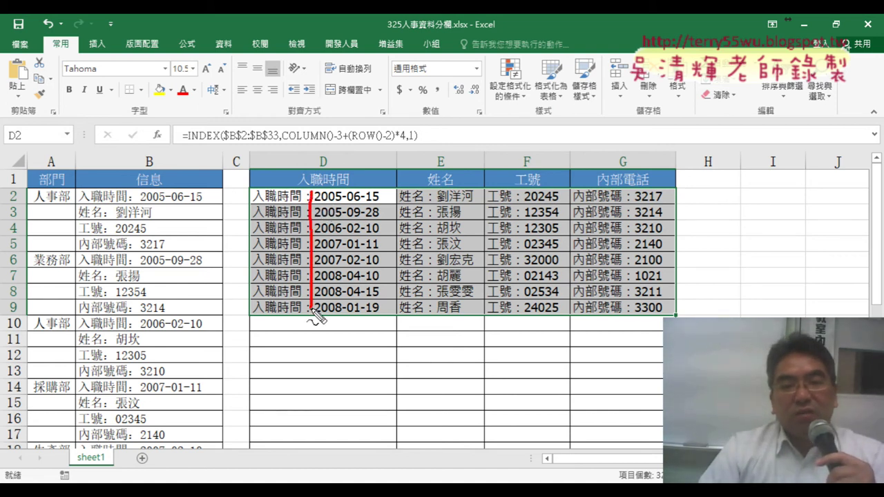
Step: Select the split employee results in D2:G9 and copy them with Ctrl+C
{"action": "left_click_drag", "start_coordinate": [440, 190], "coordinate": [440, 312]}
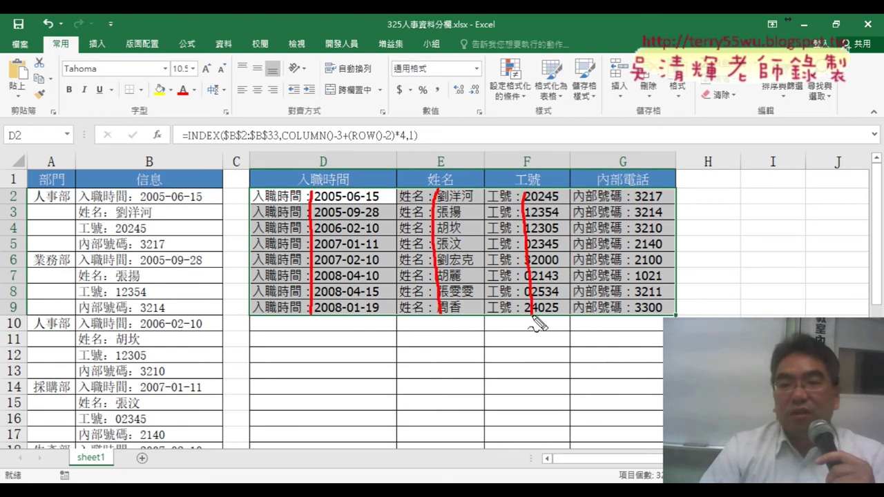
{"action": "left_click_drag", "start_coordinate": [637, 192], "coordinate": [634, 319]}
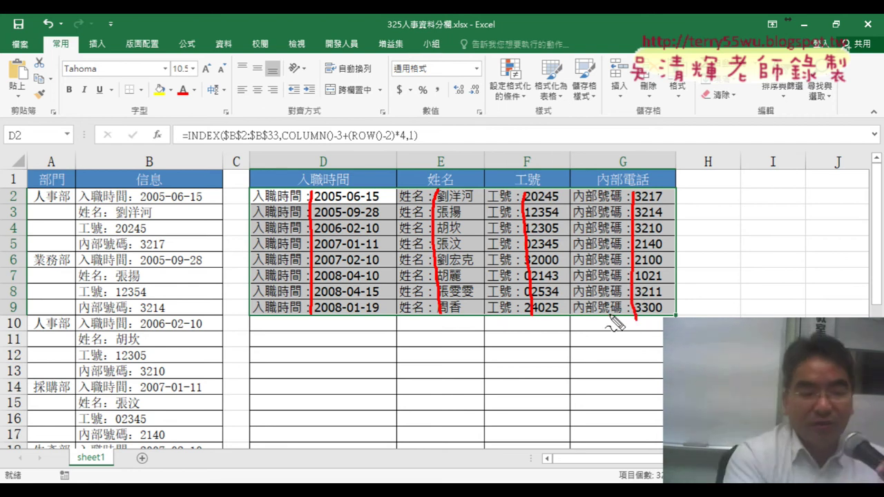
{"action": "key", "text": "Escape"}
{"action": "left_click", "coordinate": [610, 314], "text": "shift"}
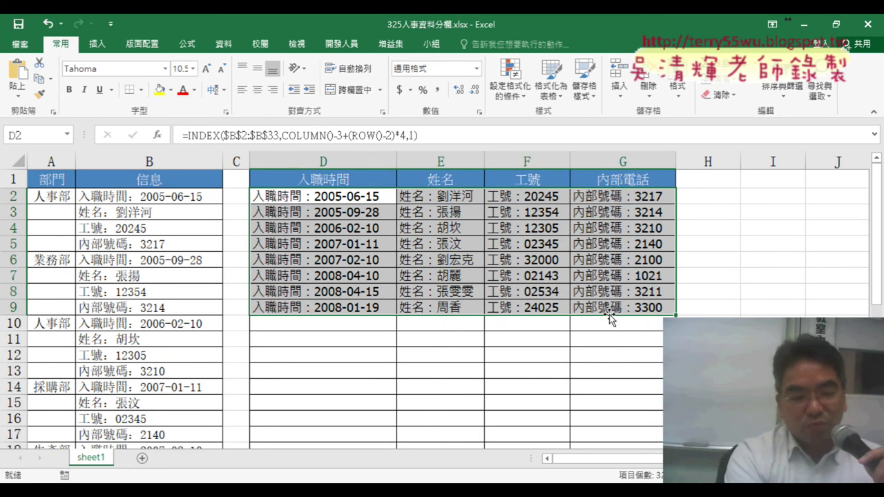
{"action": "key", "text": "ctrl+c"}
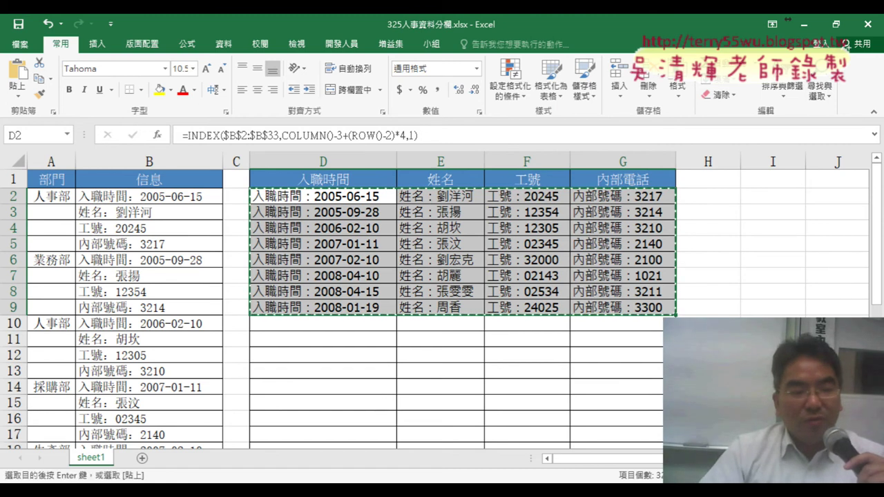
{"action": "key", "text": "super"}
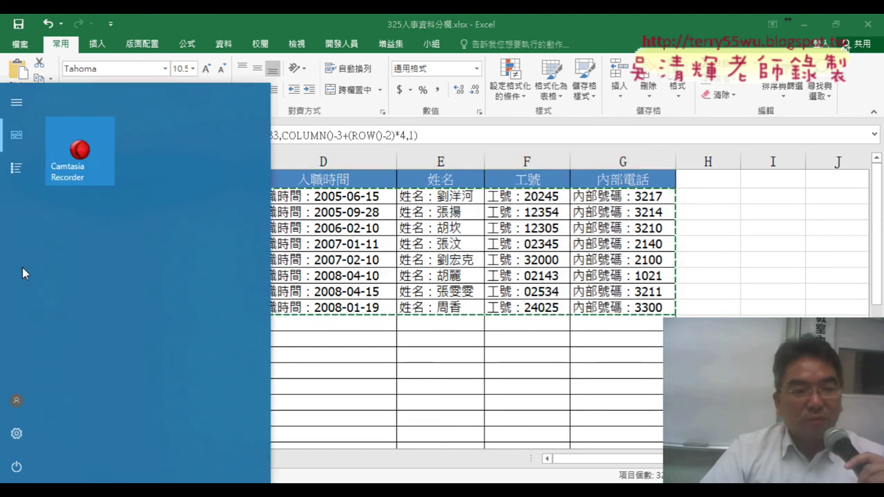
Step: Find Word 2016 under W in the Start menu's All Apps list and launch it
{"action": "left_click", "coordinate": [18, 105]}
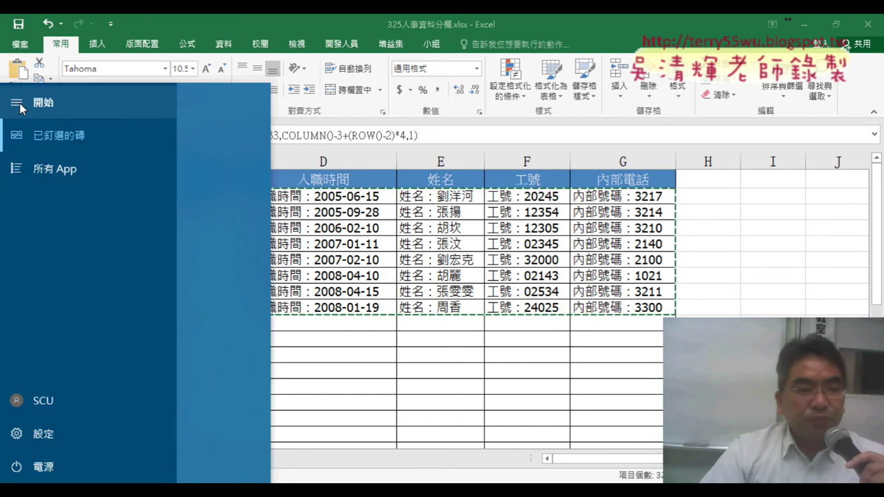
{"action": "left_click", "coordinate": [28, 169]}
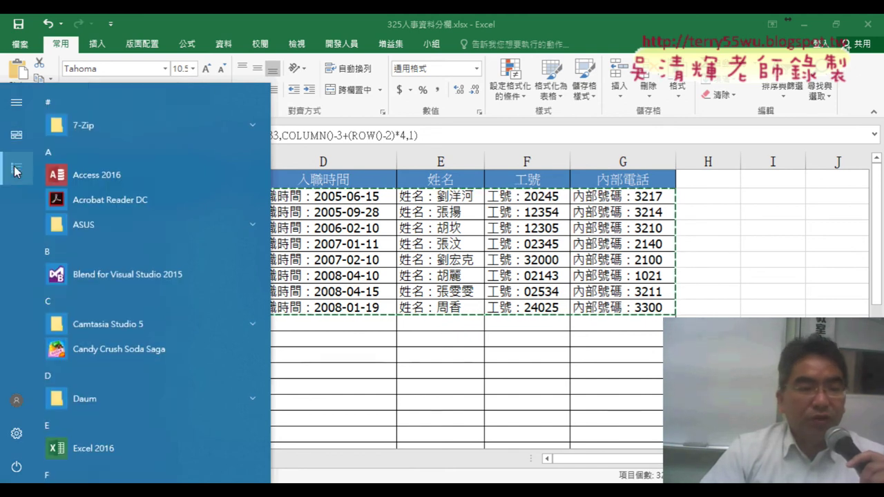
{"action": "mouse_move", "coordinate": [267, 125]}
{"action": "left_mouse_down"}
{"action": "mouse_move", "coordinate": [271, 428]}
{"action": "mouse_move", "coordinate": [283, 316]}
{"action": "left_mouse_up"}
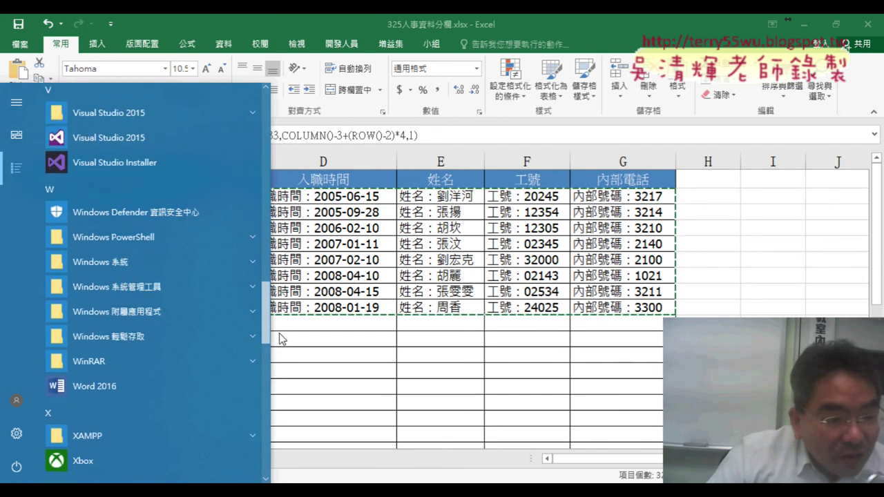
{"action": "scroll", "coordinate": [111, 345], "scroll_direction": "down", "scroll_amount": 3}
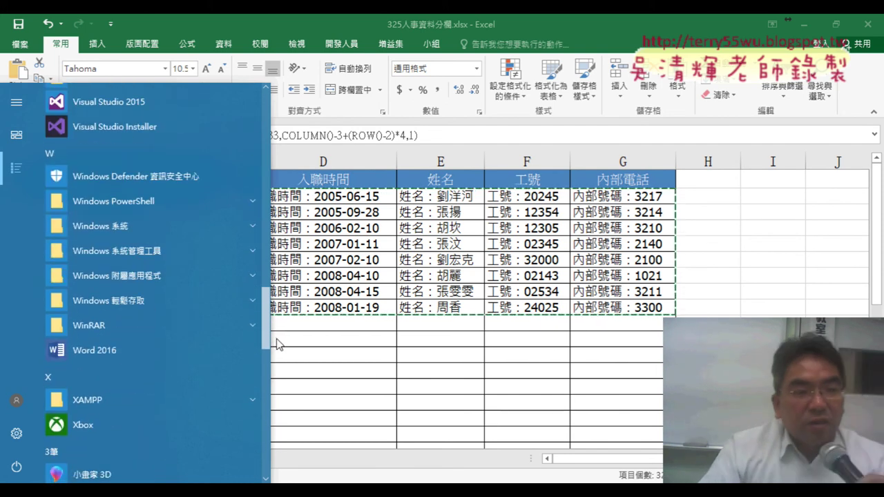
{"action": "left_click", "coordinate": [108, 352]}
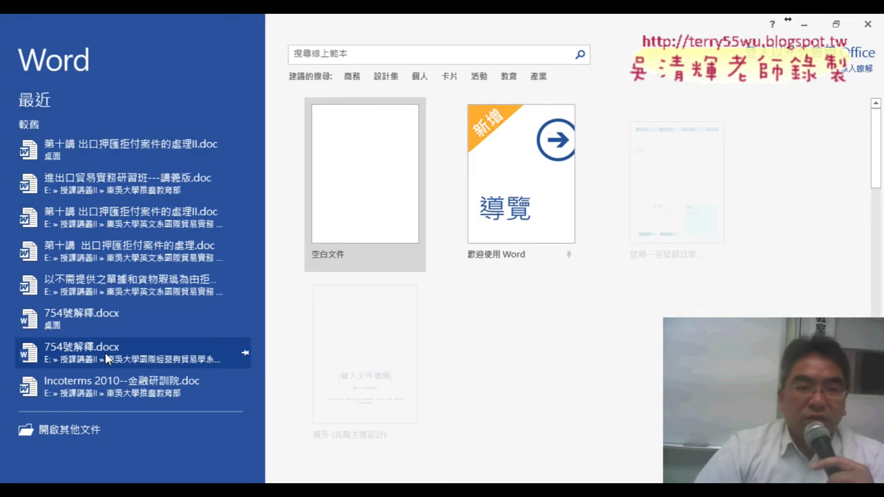
Step: Paste the copied employee table into a new blank document, keeping text only
{"action": "left_click", "coordinate": [372, 183]}
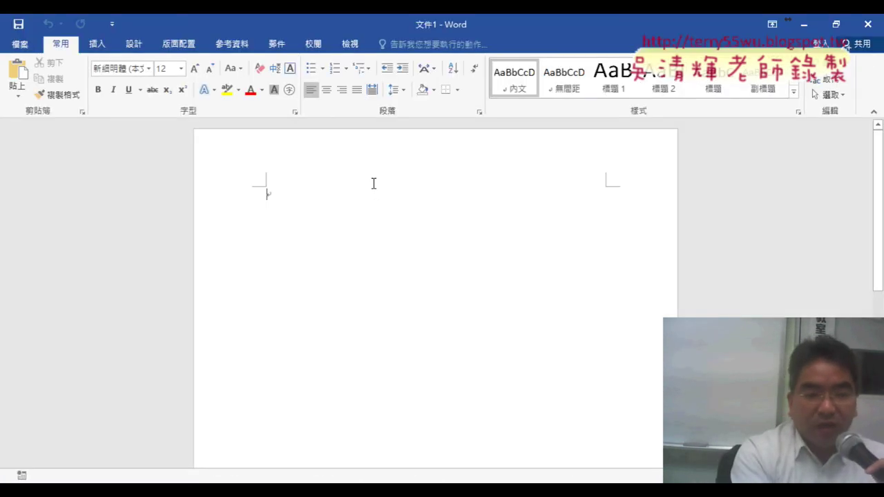
{"action": "key", "text": "ctrl+v"}
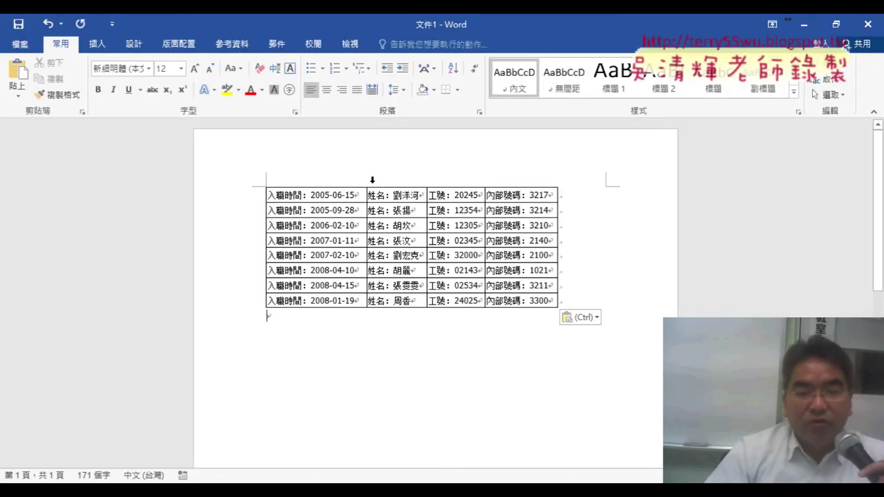
{"action": "left_click", "coordinate": [587, 318]}
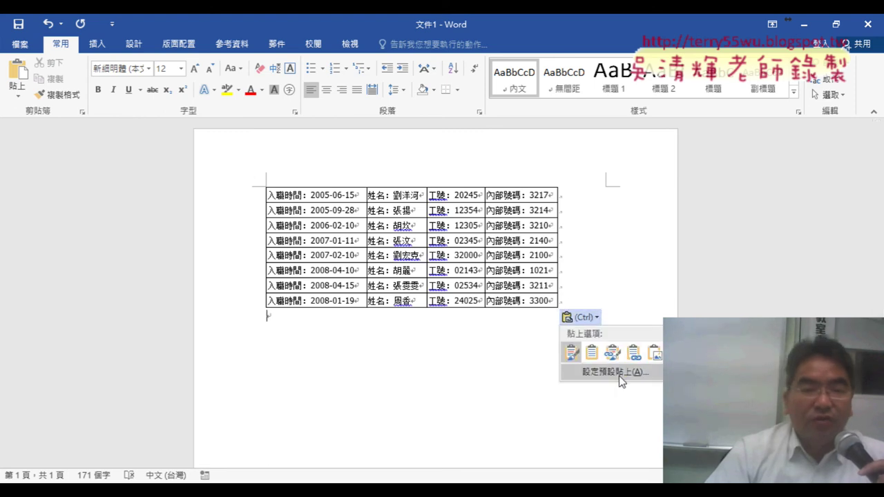
{"action": "left_click", "coordinate": [653, 353]}
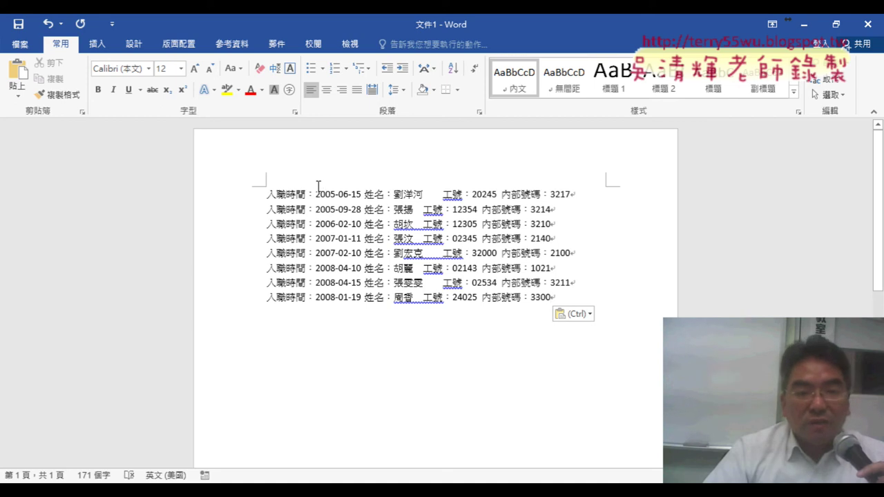
Step: Block-select the dates on all eight lines, then close the document without saving
{"action": "left_click_drag", "start_coordinate": [317, 188], "coordinate": [332, 298]}
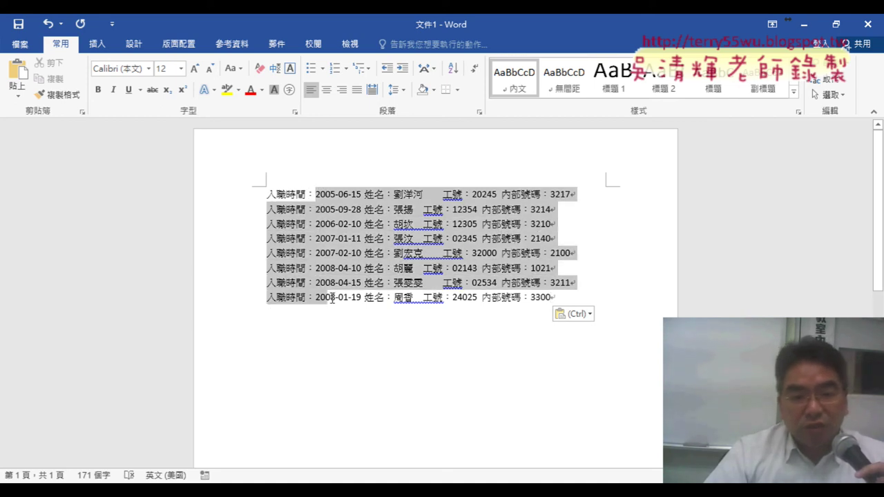
{"action": "left_click", "coordinate": [315, 189]}
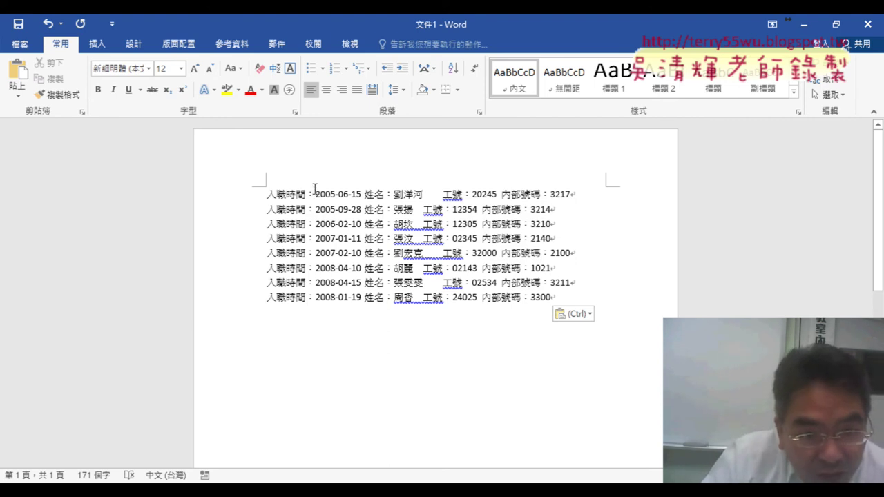
{"action": "left_click_drag", "start_coordinate": [317, 202], "coordinate": [365, 301]}
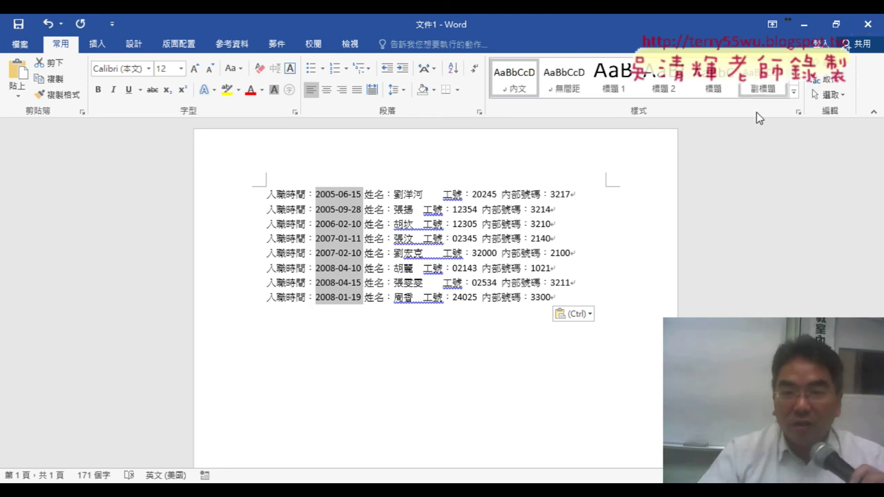
{"action": "left_click", "coordinate": [555, 318]}
{"action": "left_click", "coordinate": [879, 29]}
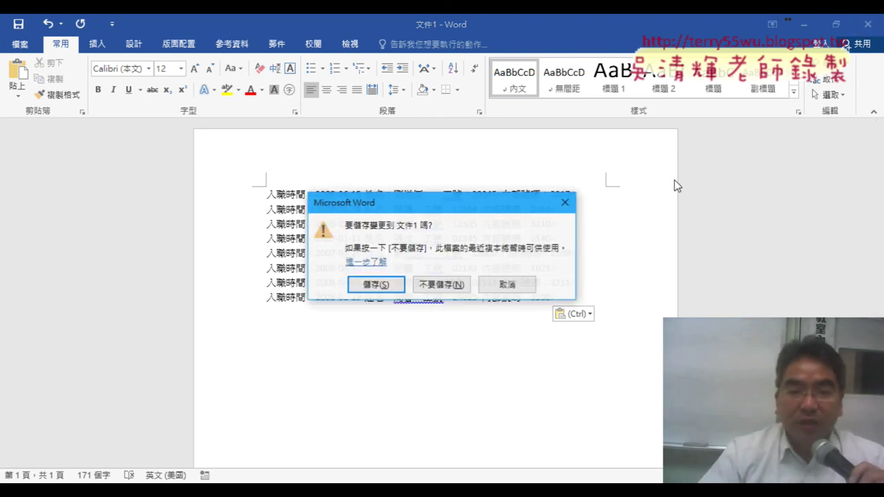
{"action": "left_click", "coordinate": [458, 230]}
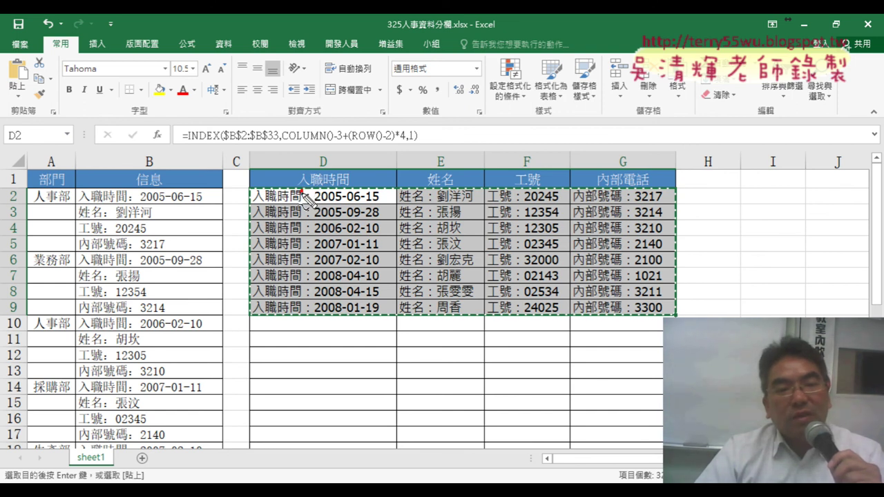
{"action": "left_click_drag", "start_coordinate": [302, 192], "coordinate": [336, 185]}
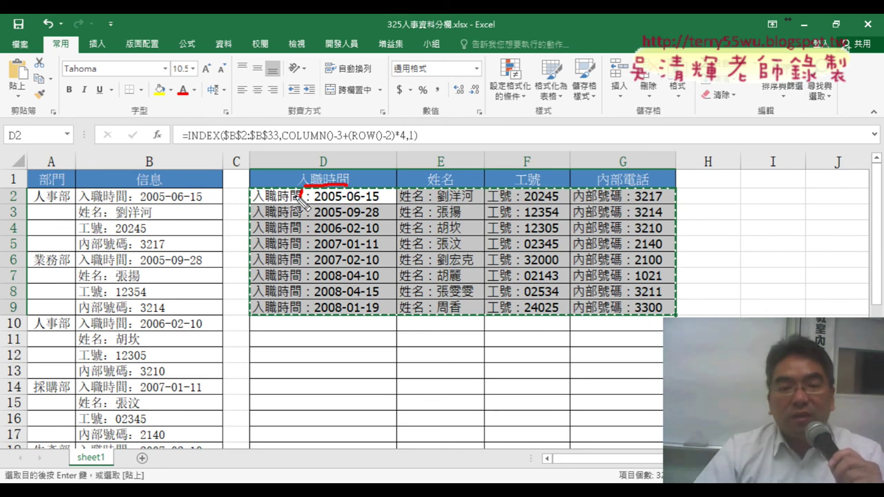
{"action": "mouse_move", "coordinate": [335, 339]}
{"action": "left_mouse_down"}
{"action": "mouse_move", "coordinate": [332, 365]}
{"action": "mouse_move", "coordinate": [391, 346]}
{"action": "mouse_move", "coordinate": [382, 363]}
{"action": "left_mouse_up"}
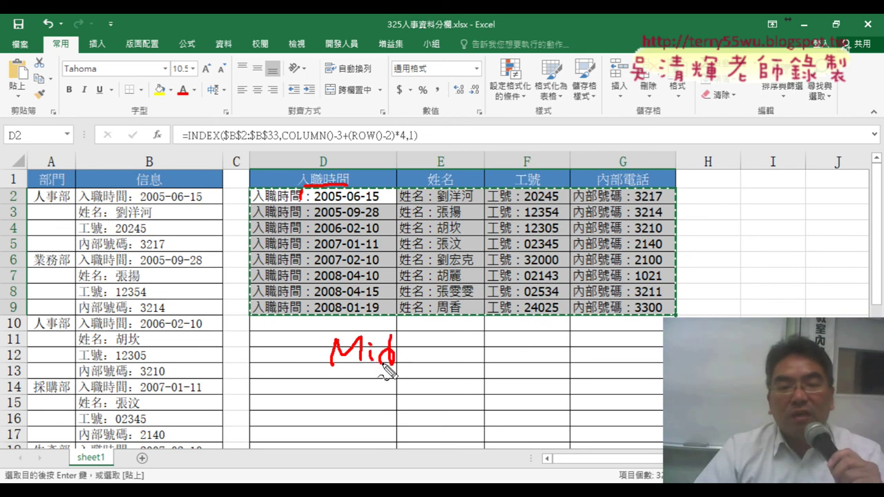
{"action": "left_click_drag", "start_coordinate": [422, 328], "coordinate": [428, 378]}
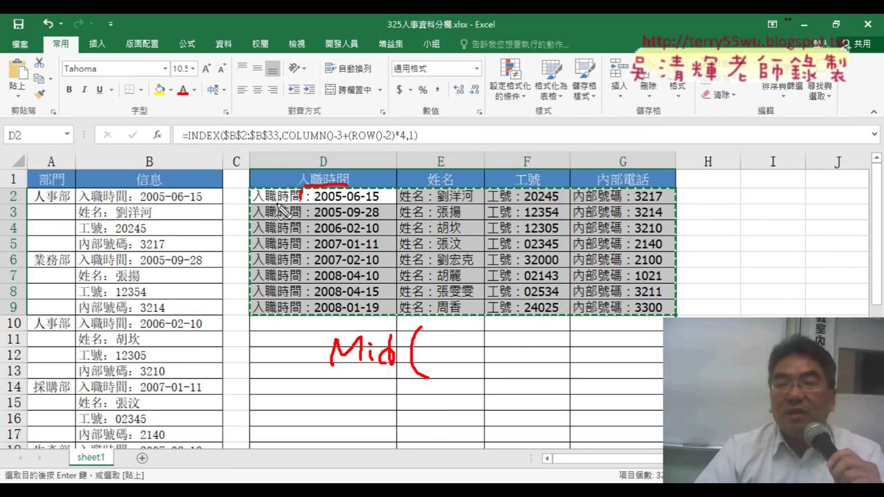
{"action": "left_click_drag", "start_coordinate": [269, 206], "coordinate": [377, 204]}
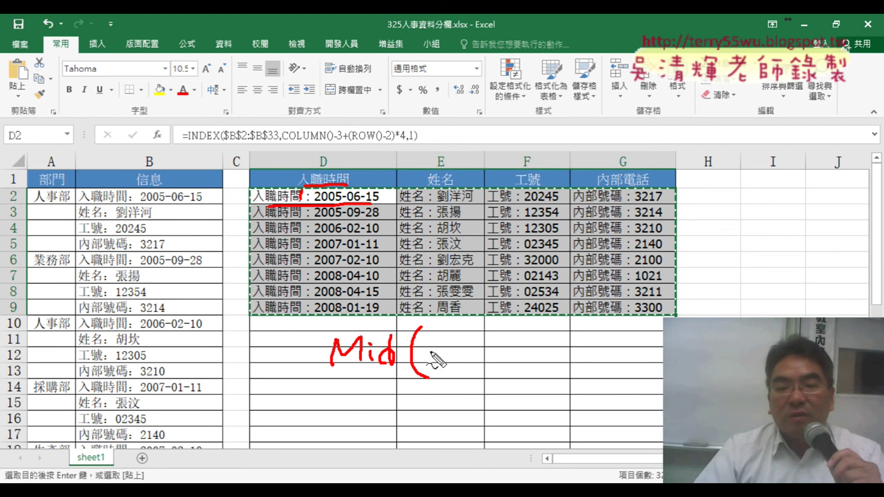
{"action": "left_click_drag", "start_coordinate": [436, 376], "coordinate": [457, 373]}
{"action": "left_click", "coordinate": [495, 377]}
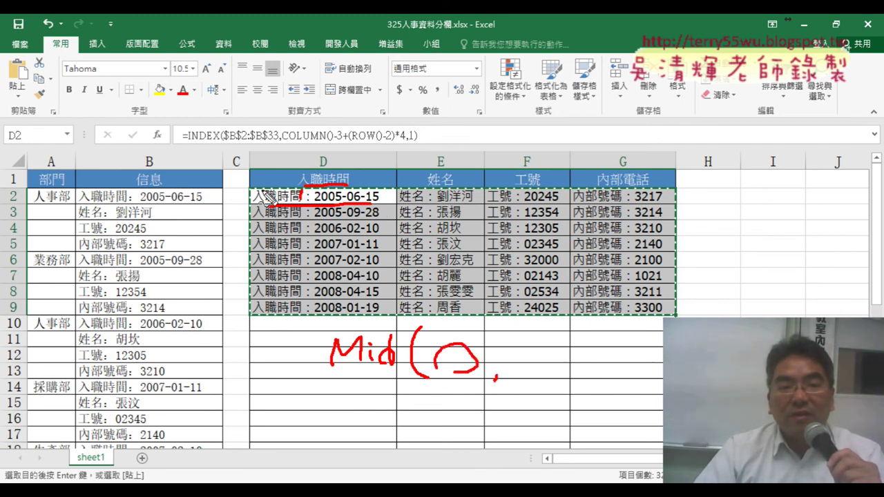
{"action": "left_click_drag", "start_coordinate": [305, 188], "coordinate": [304, 207]}
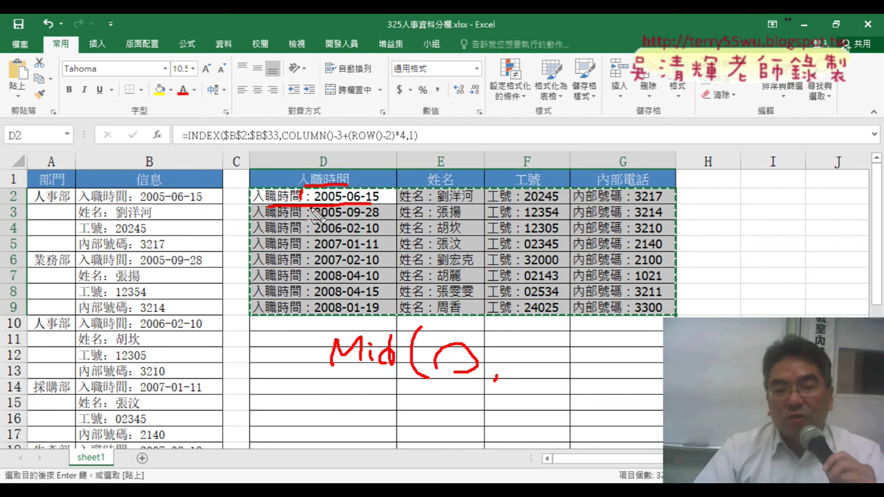
{"action": "mouse_move", "coordinate": [543, 329]}
{"action": "left_mouse_down"}
{"action": "mouse_move", "coordinate": [518, 369]}
{"action": "mouse_move", "coordinate": [520, 359]}
{"action": "mouse_move", "coordinate": [568, 380]}
{"action": "left_mouse_up"}
{"action": "left_click_drag", "start_coordinate": [376, 205], "coordinate": [346, 203]}
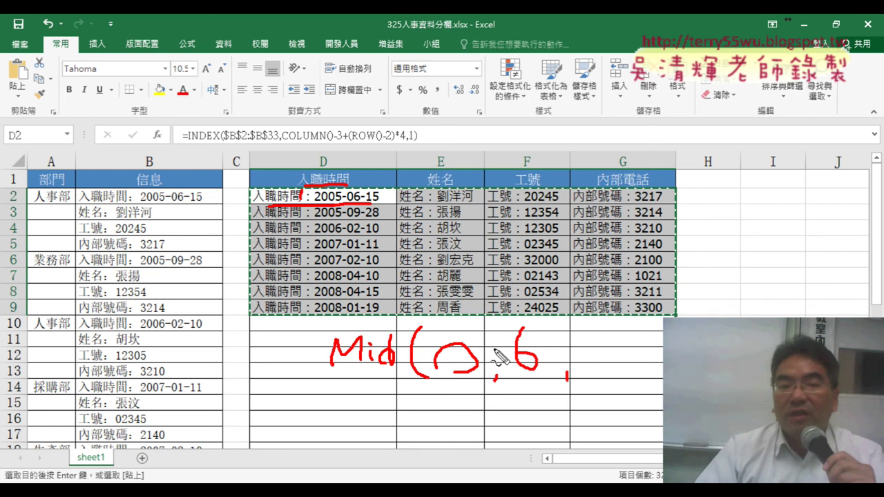
{"action": "left_click_drag", "start_coordinate": [297, 166], "coordinate": [351, 183]}
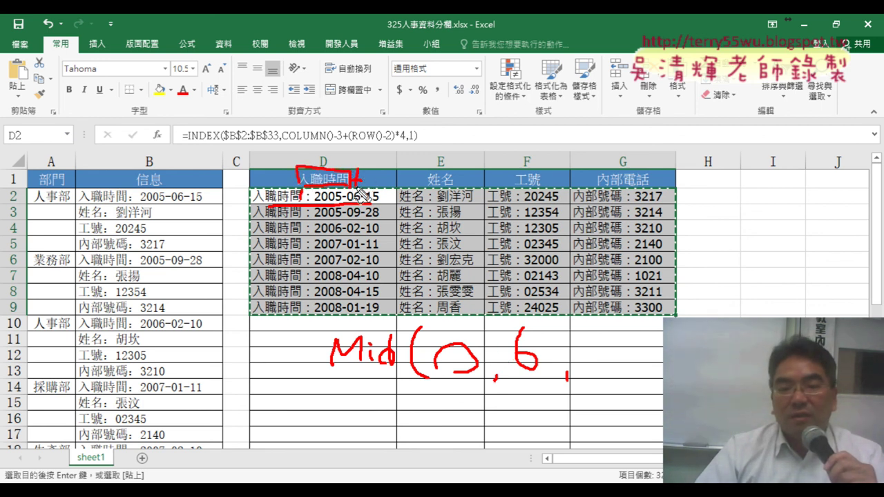
{"action": "left_click_drag", "start_coordinate": [520, 380], "coordinate": [536, 380]}
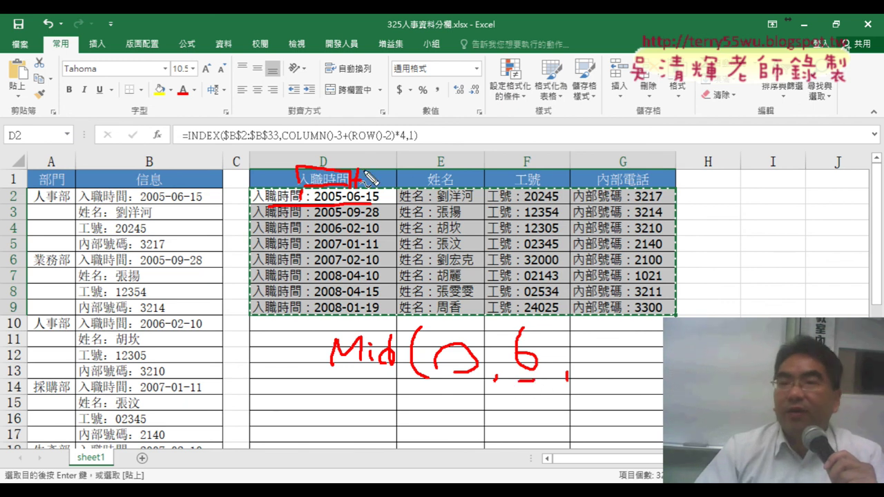
{"action": "left_click_drag", "start_coordinate": [370, 177], "coordinate": [375, 186]}
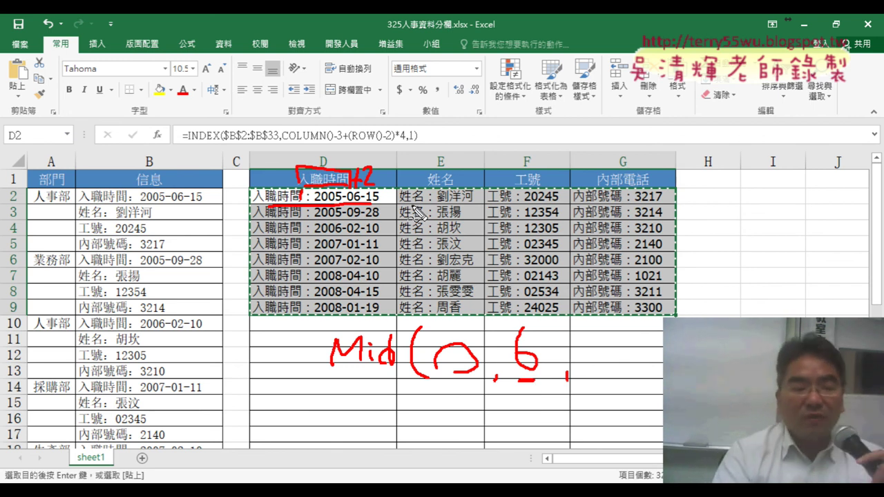
{"action": "key", "text": "Escape"}
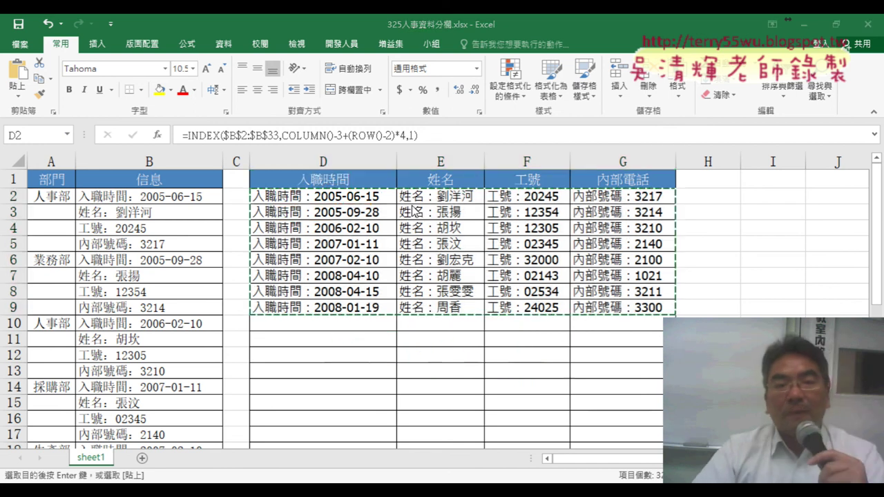